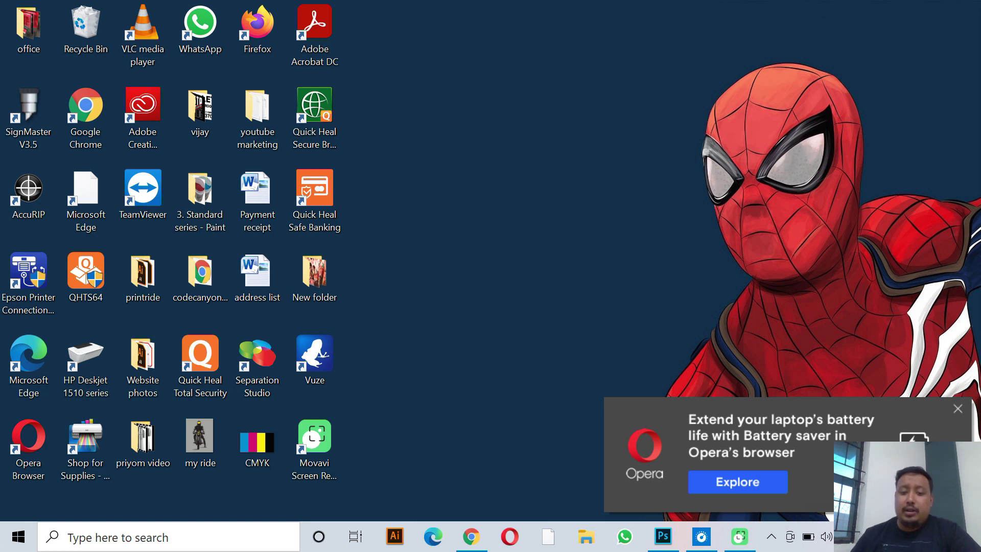
Open the ONE COLOR HALFTONE tutorial preview in the image results and dismiss the Opera advert.
left_click(471, 536)
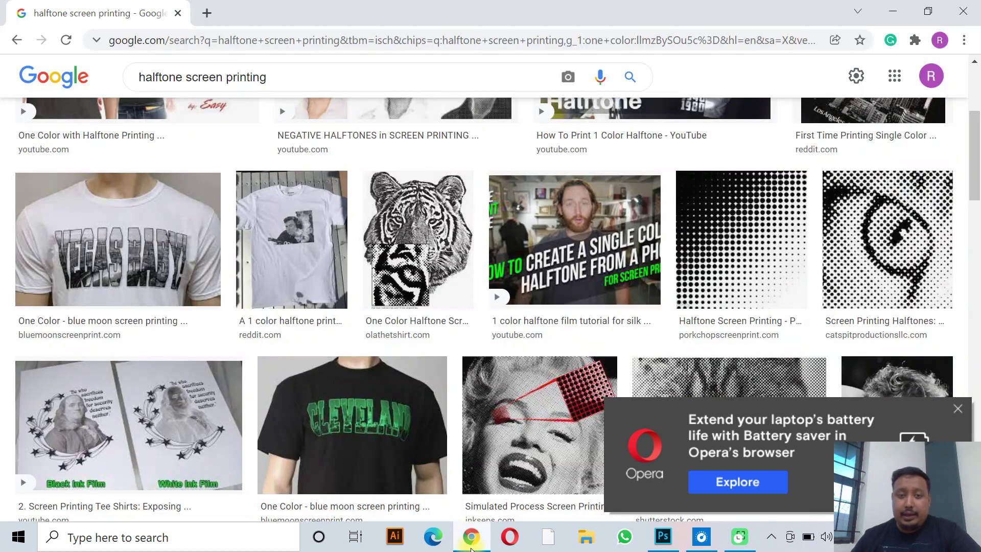
scroll(565, 350, "up", 5)
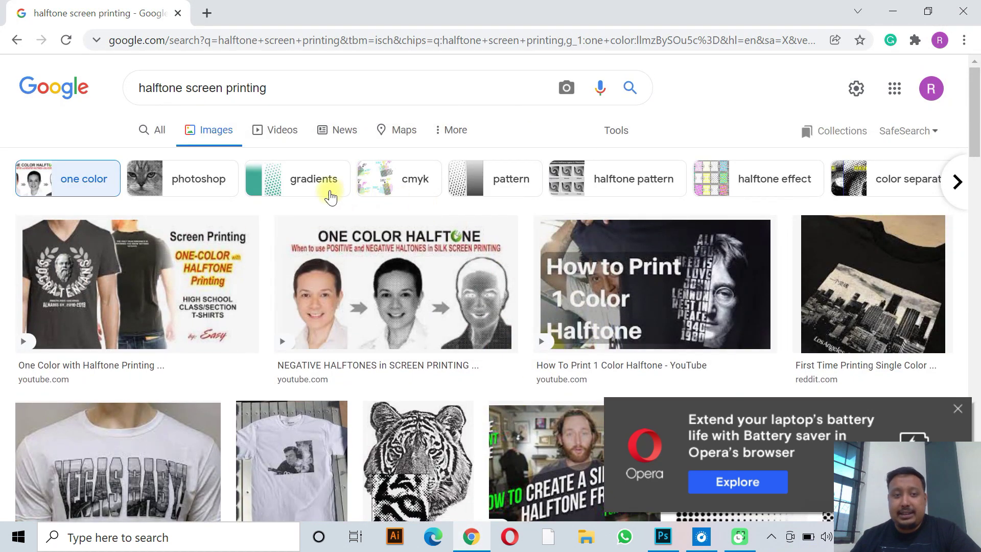
scroll(409, 205, "down", 1)
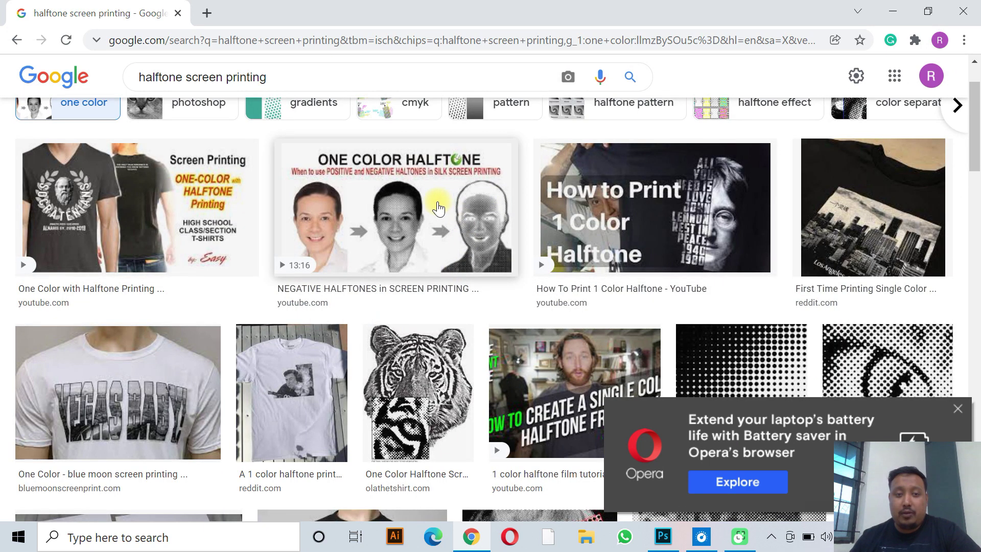
left_click(439, 208)
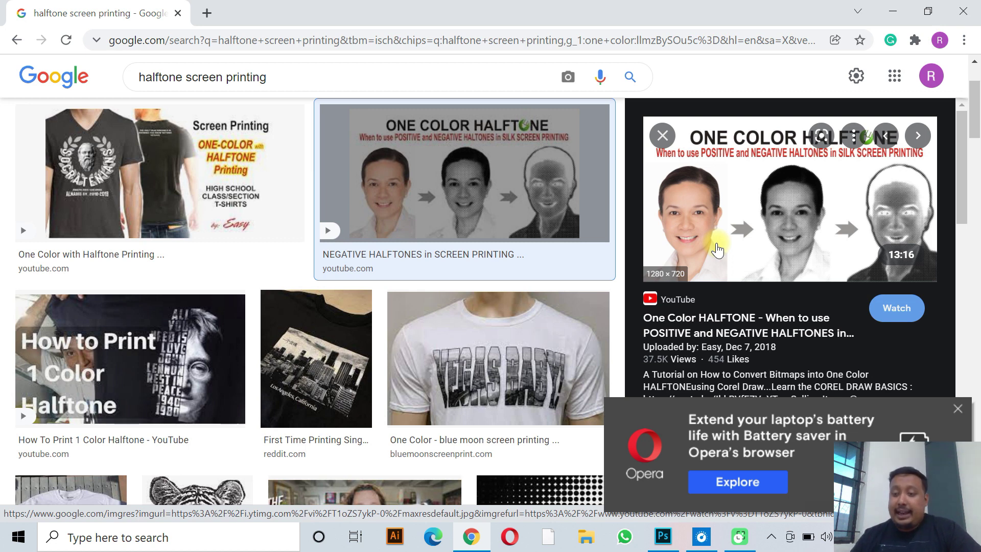
left_click(954, 407)
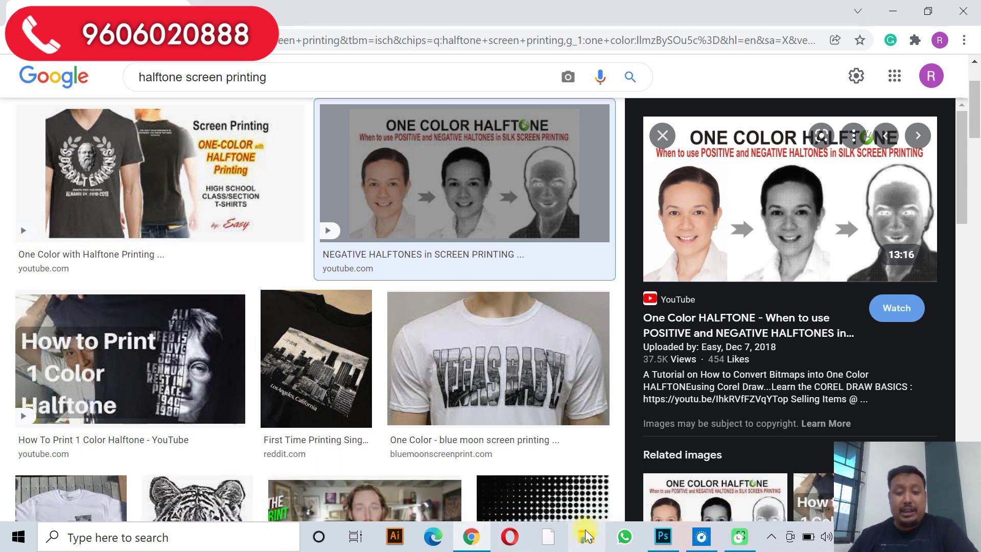
Switch to Photoshop and zoom in on the woman's neck and orange shirt.
left_click(664, 546)
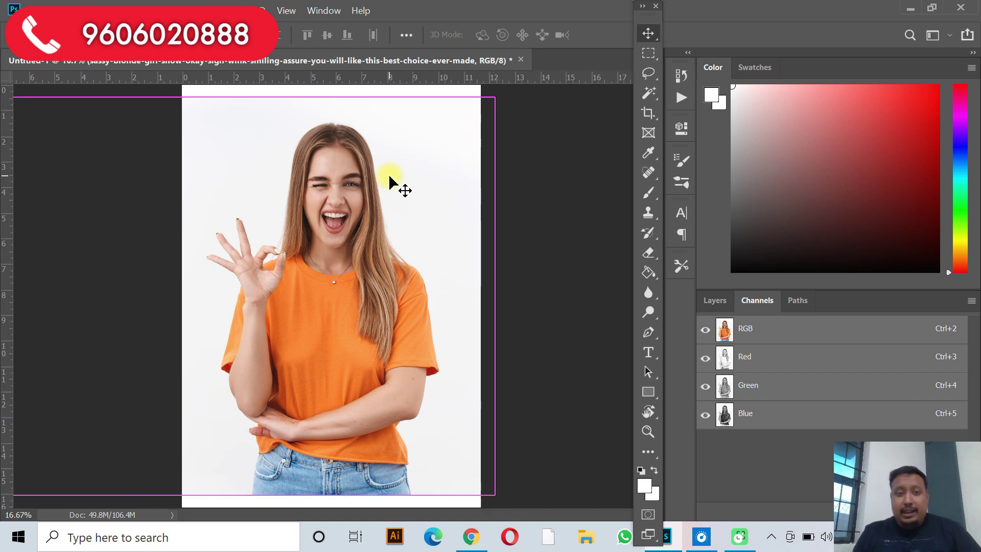
key("ctrl+plus")
key("ctrl+plus")
key("ctrl+plus")
key("ctrl+plus")
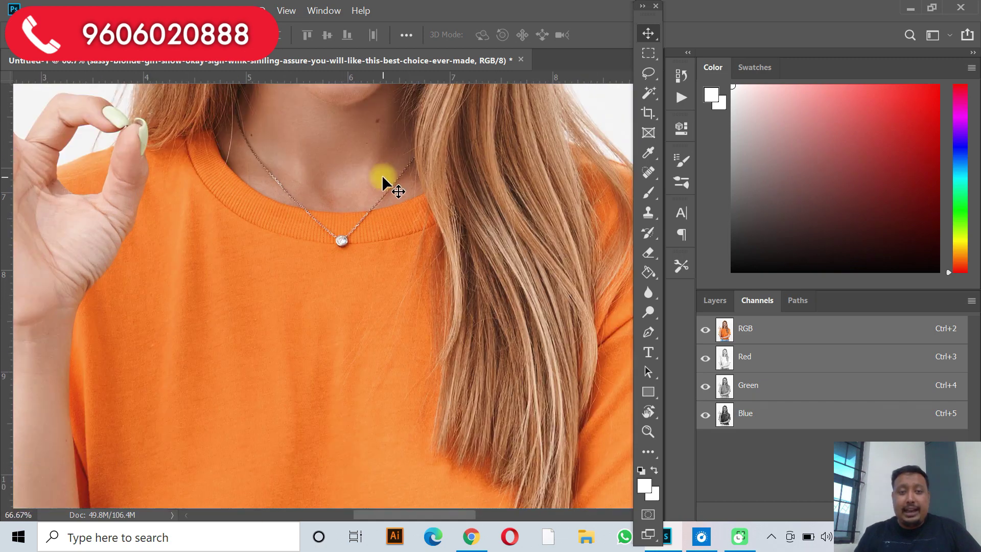
scroll(382, 177, "up", 3)
scroll(386, 182, "up", 2)
scroll(388, 184, "up", 4)
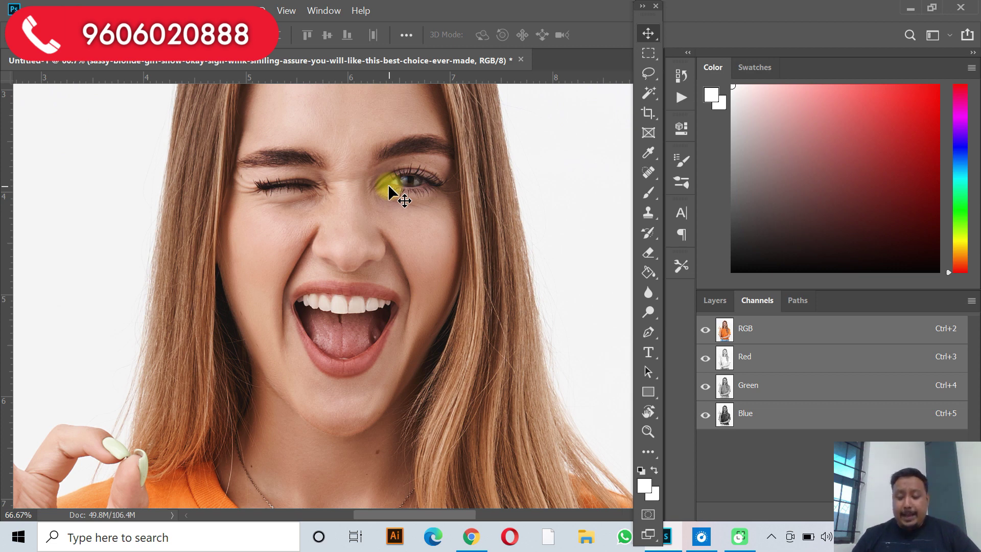
Zoom back out to show the whole photo, then open the Windows Start menu.
key("ctrl+minus")
key("ctrl+minus")
key("ctrl+minus")
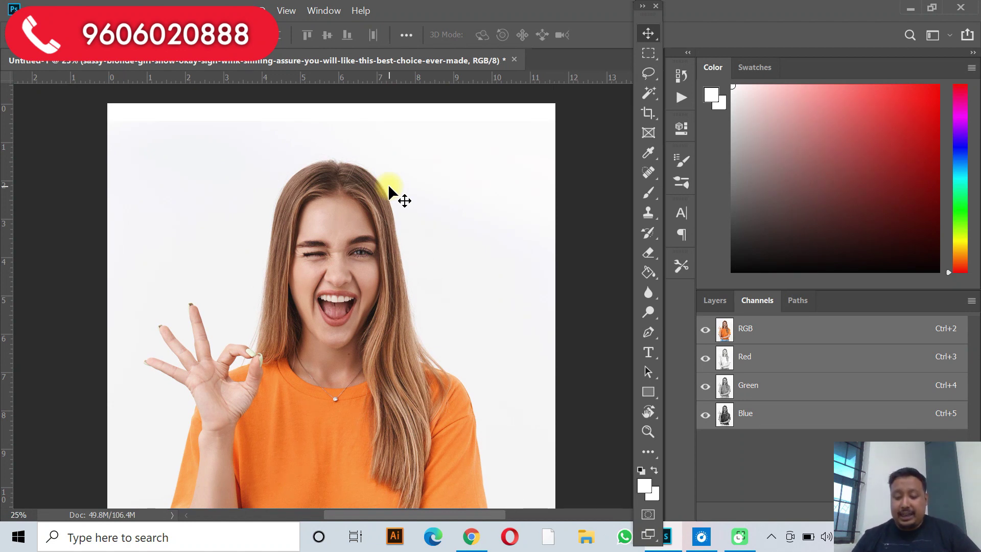
key("ctrl+minus")
key("ctrl+minus")
key("ctrl+plus")
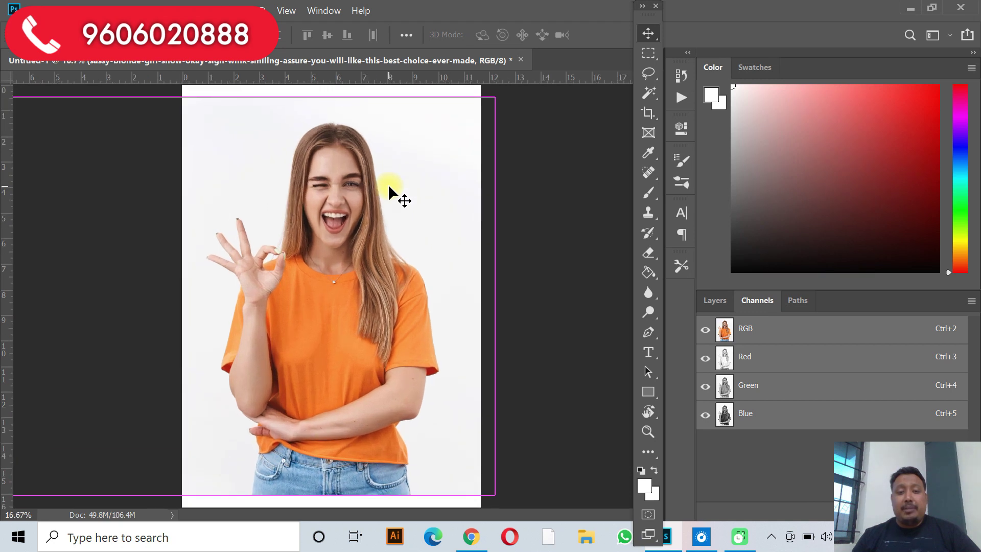
key("ctrl+minus")
key("ctrl+plus")
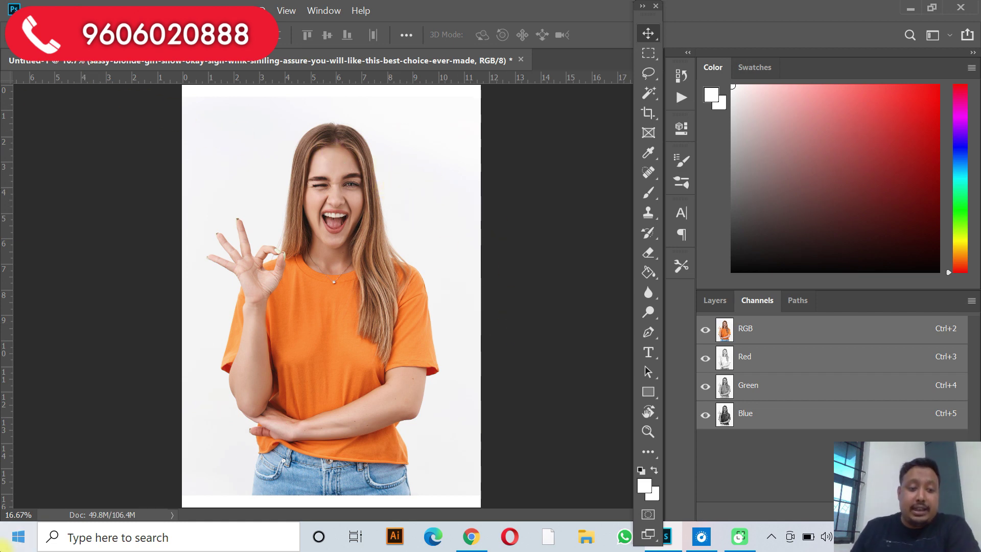
left_click(15, 544)
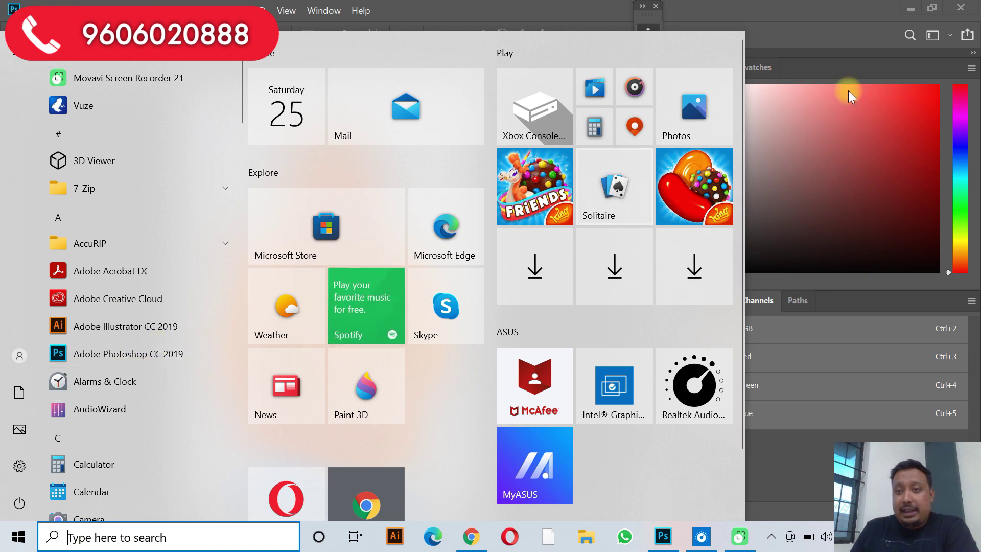
Close the Start menu to bring back the orange-shirt photo in Photoshop.
left_click(780, 37)
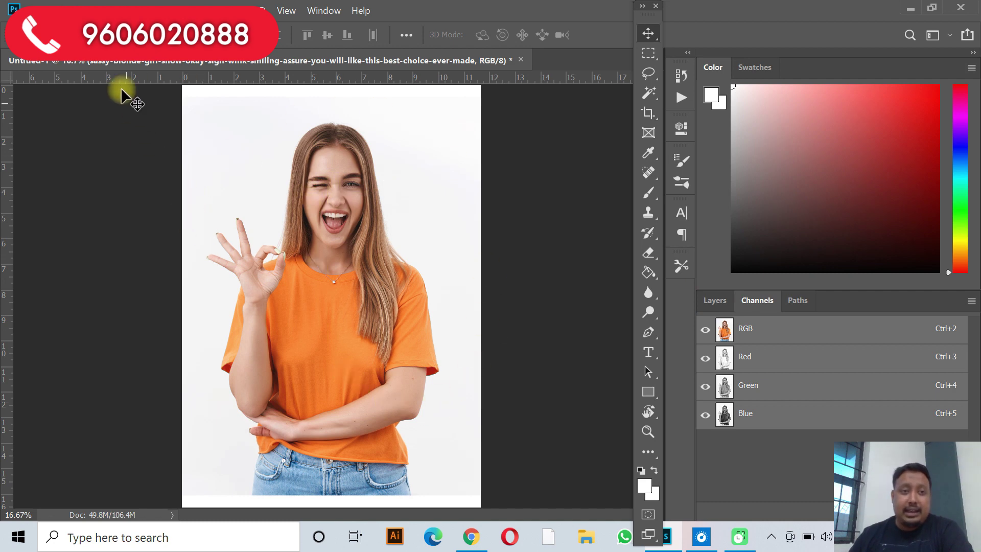
Flatten the photo and convert it to CMYK Color with the U.S. Web Coated (SWOP) v2 profile.
left_click(106, 6)
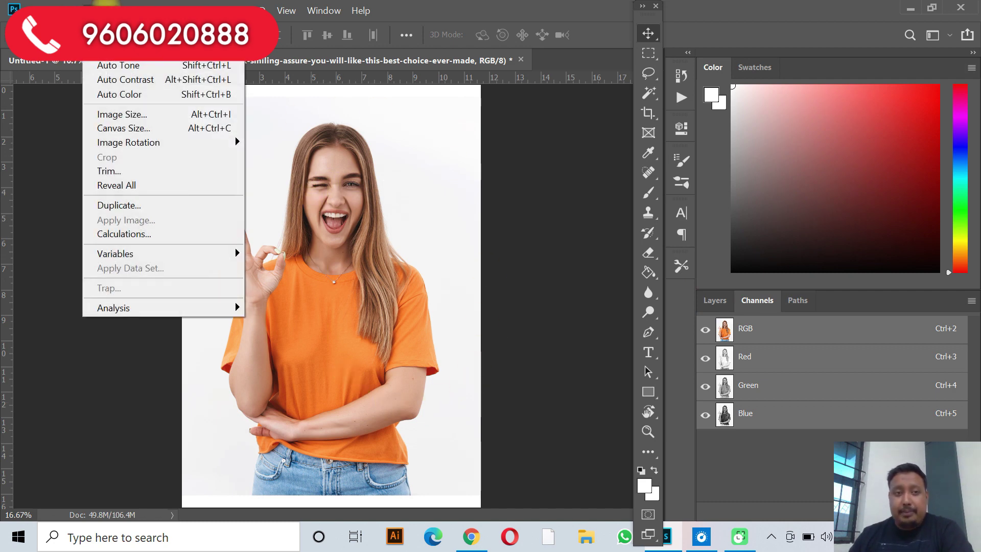
left_click(60, 118)
left_click(71, 6)
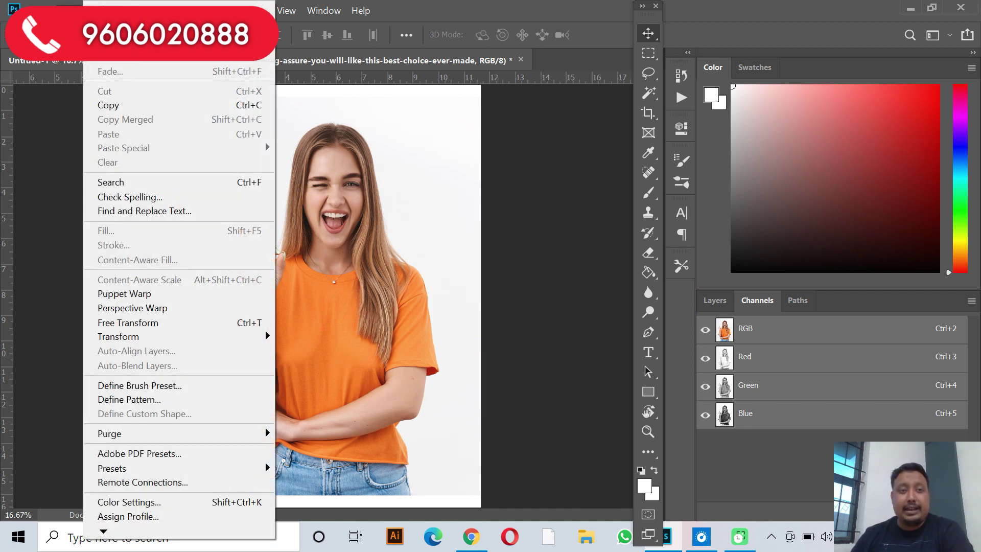
left_click(59, 104)
left_click(97, 5)
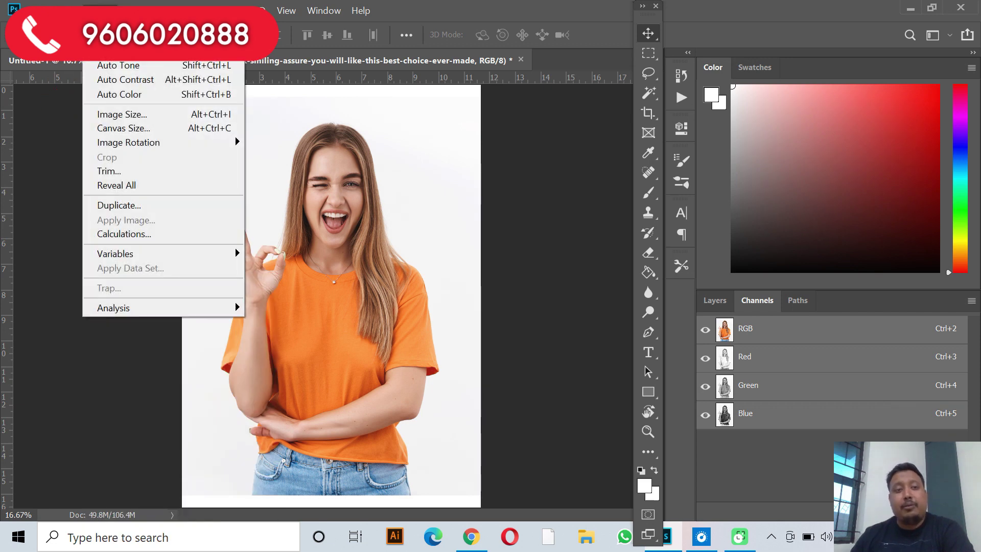
mouse_move(123, 51)
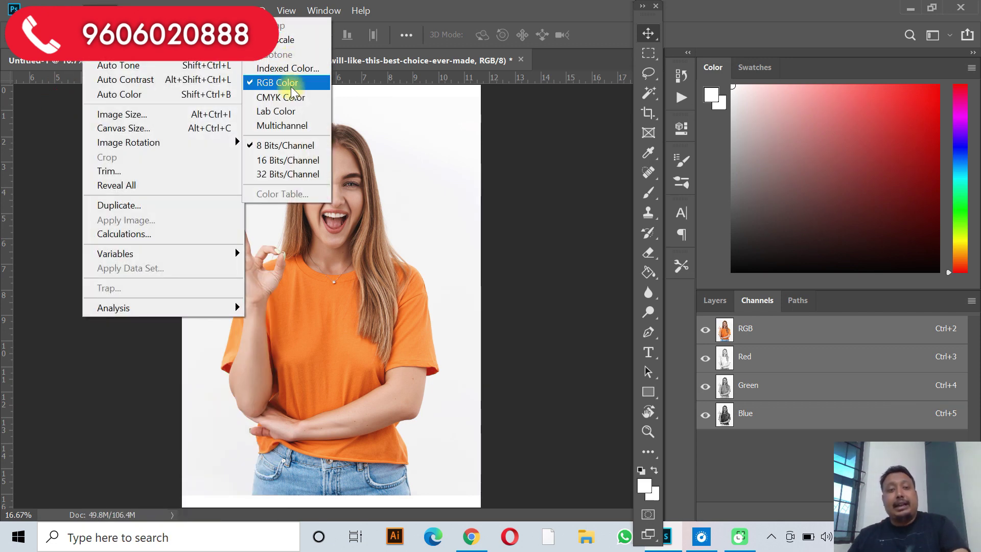
left_click(286, 99)
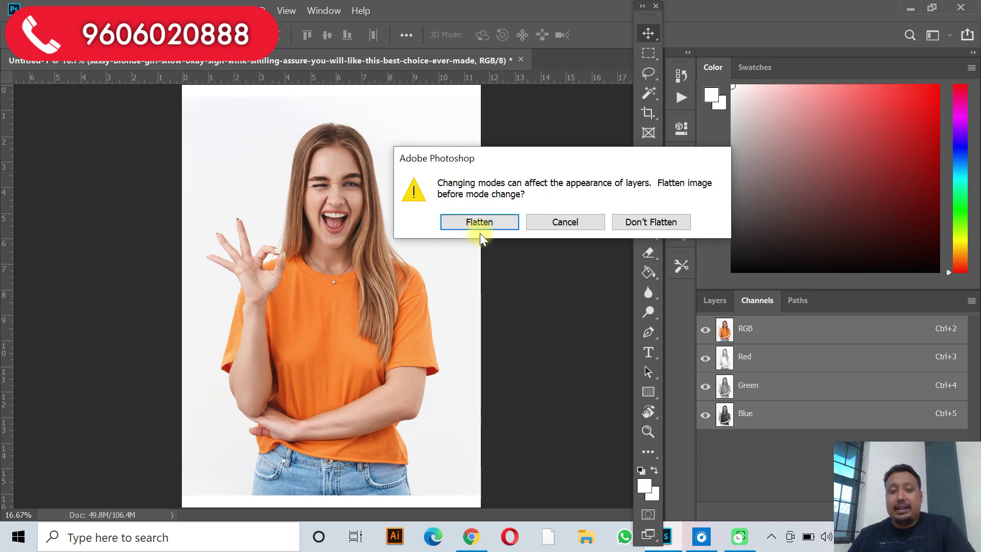
left_click(477, 222)
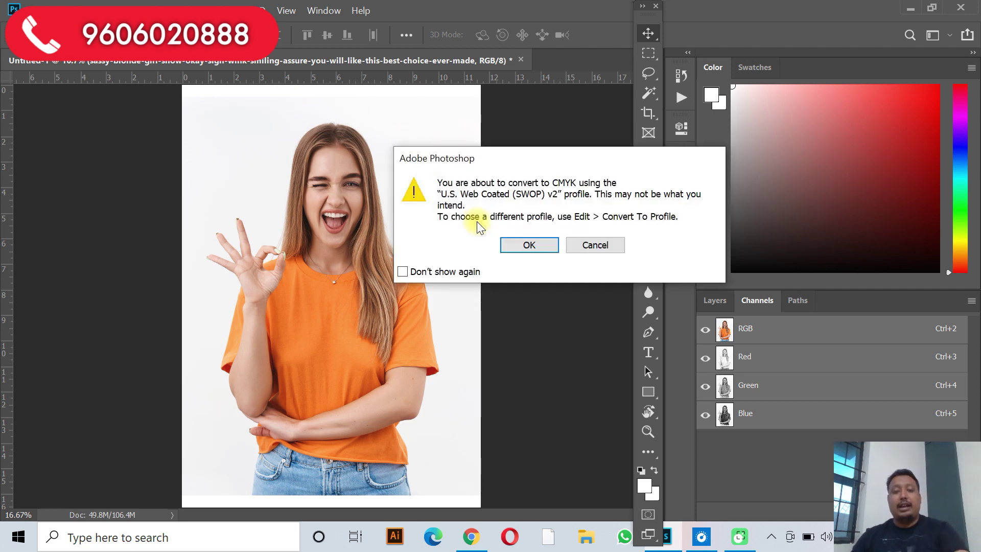
left_click(526, 244)
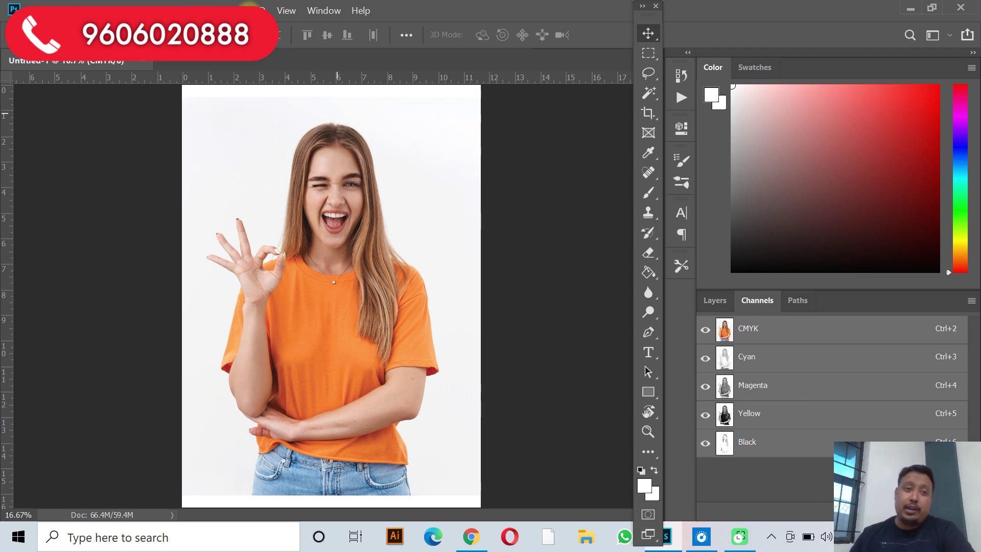
Convert the CMYK photo to Grayscale, confirming that colour information is discarded.
left_click(108, 7)
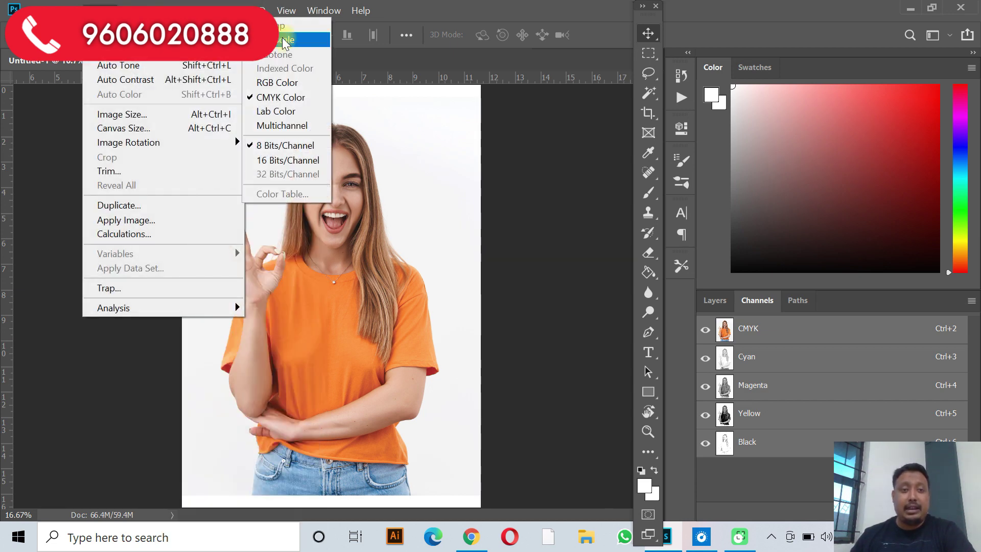
left_click(283, 38)
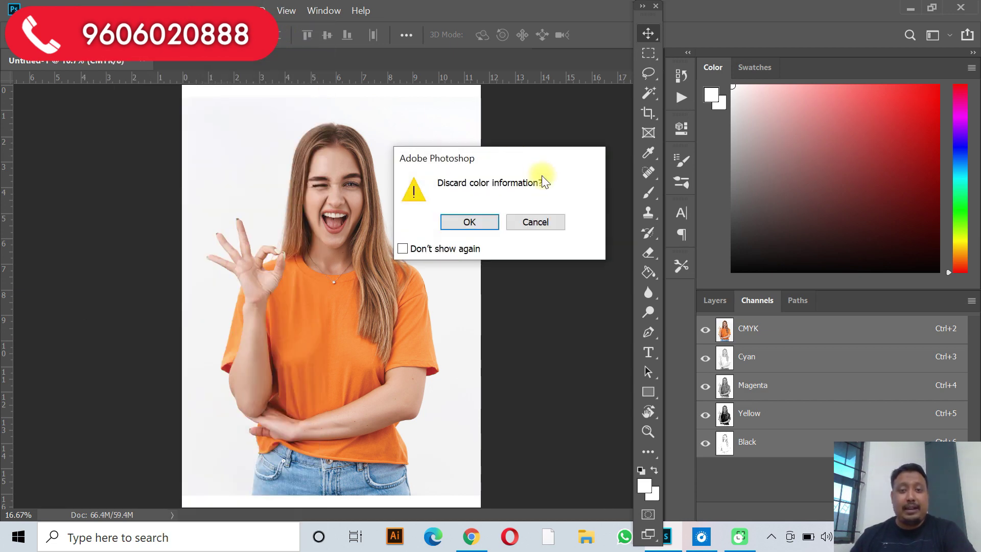
left_click(558, 218)
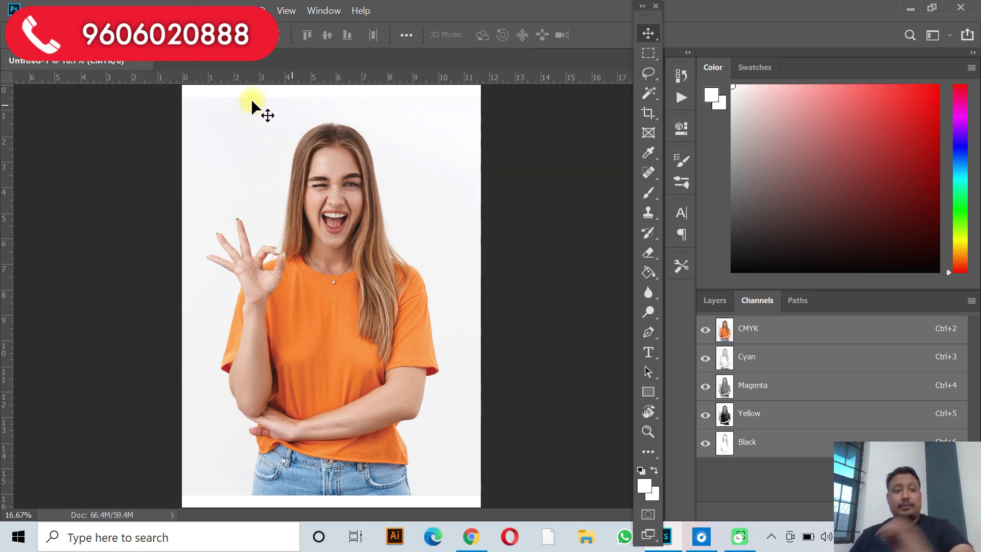
left_click(100, 11)
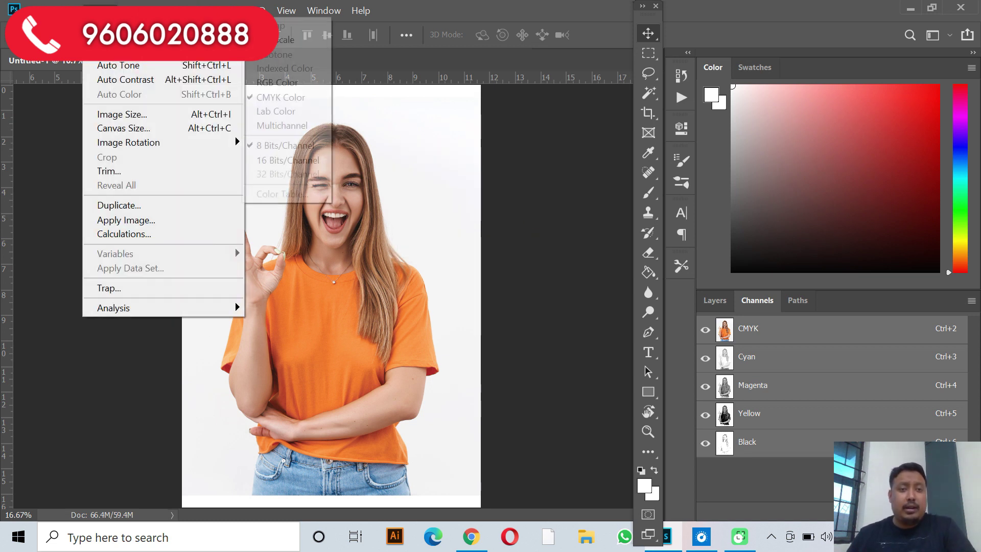
mouse_move(138, 40)
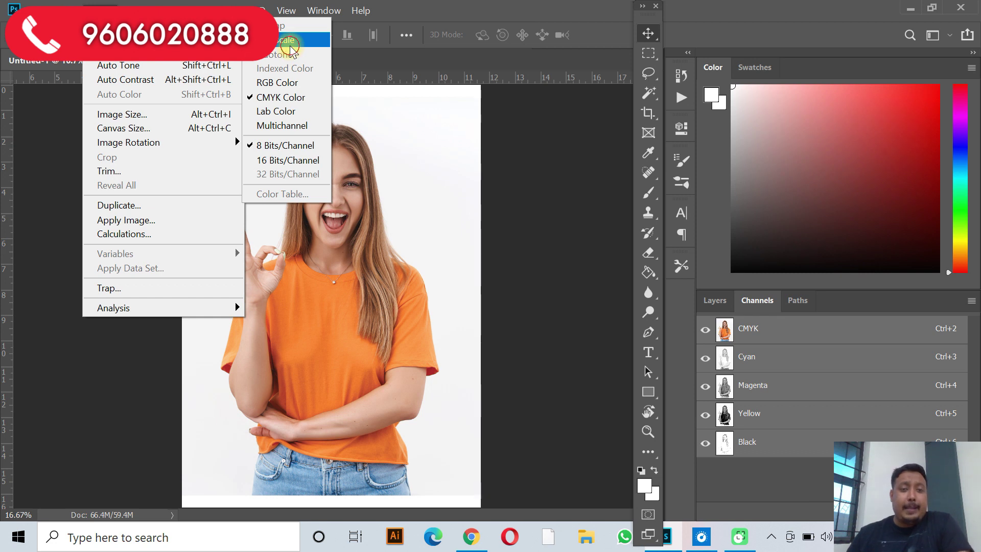
left_click(290, 45)
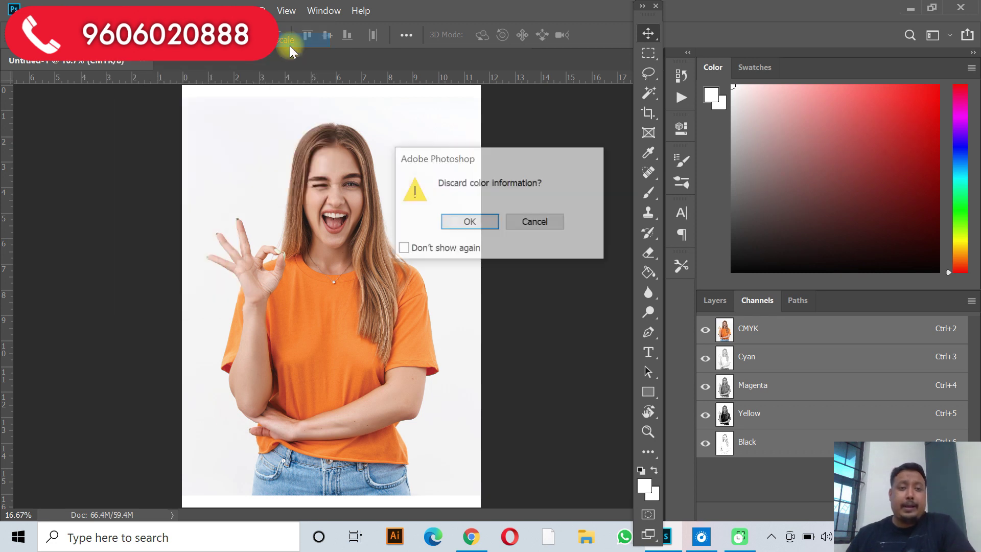
left_click(468, 225)
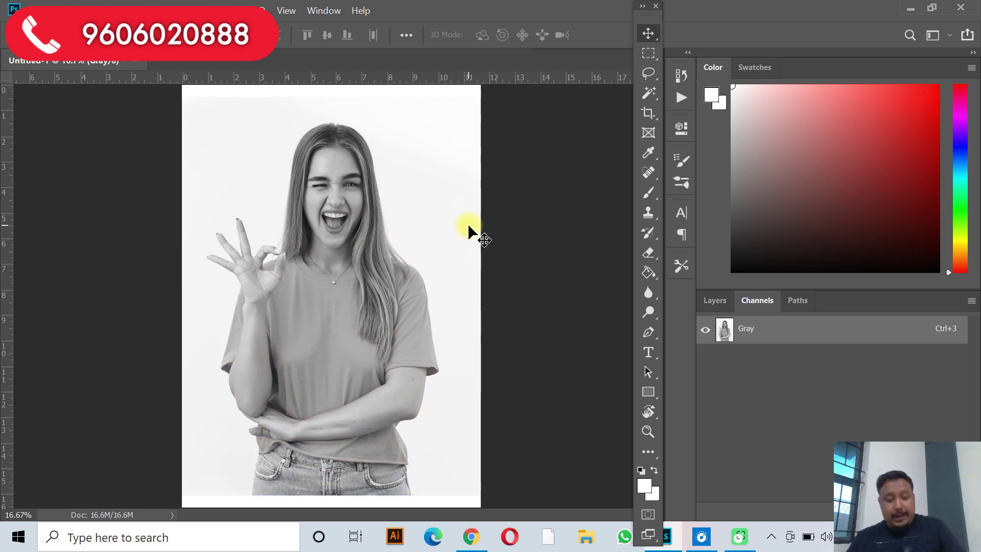
Zoom in on the grayscale photo, then back out to view it whole.
key("ctrl+plus")
key("ctrl+plus")
key("ctrl+plus")
key("ctrl+plus")
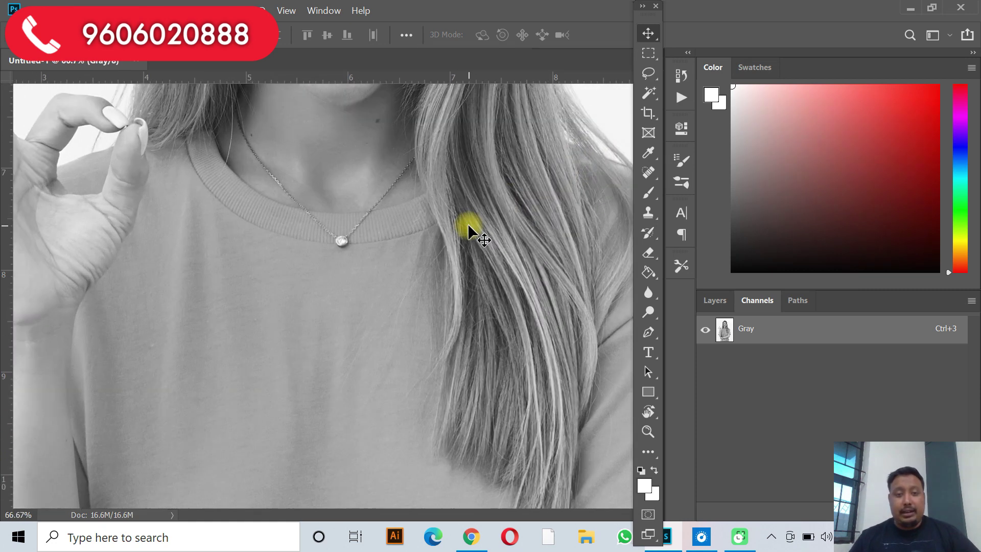
scroll(520, 324, "up", 3)
scroll(519, 324, "up", 3)
scroll(519, 324, "up", 3)
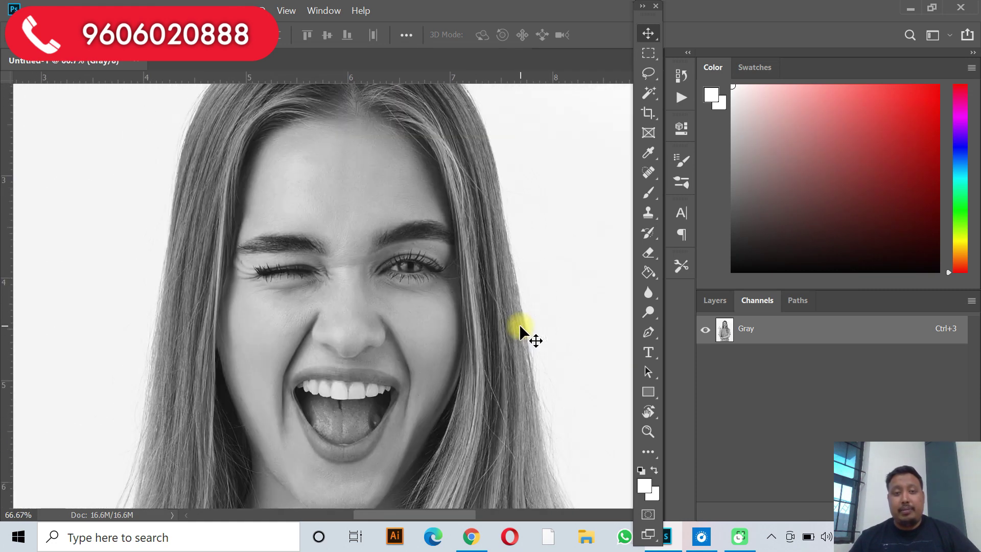
key("ctrl+minus")
key("ctrl+minus")
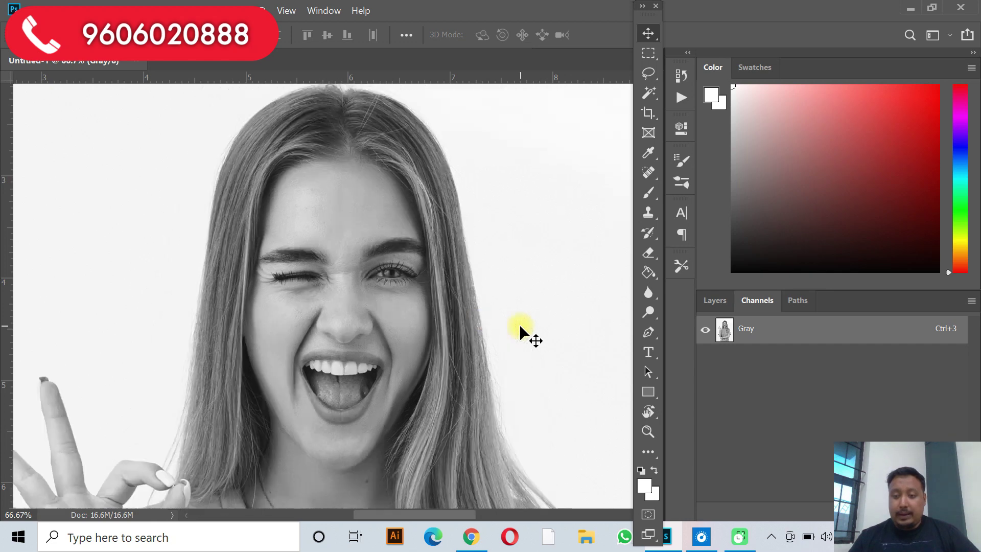
key("ctrl+minus")
key("ctrl+minus")
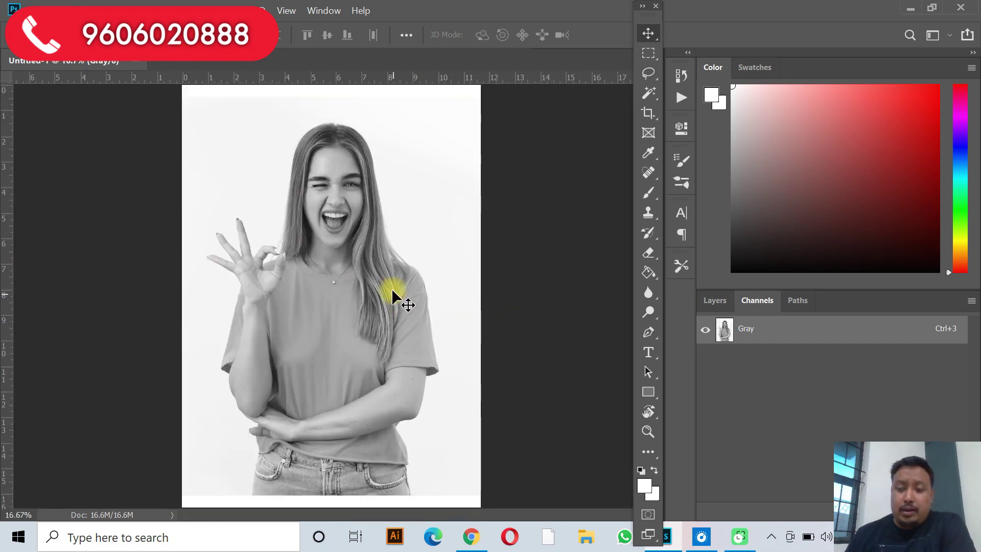
left_click(97, 10)
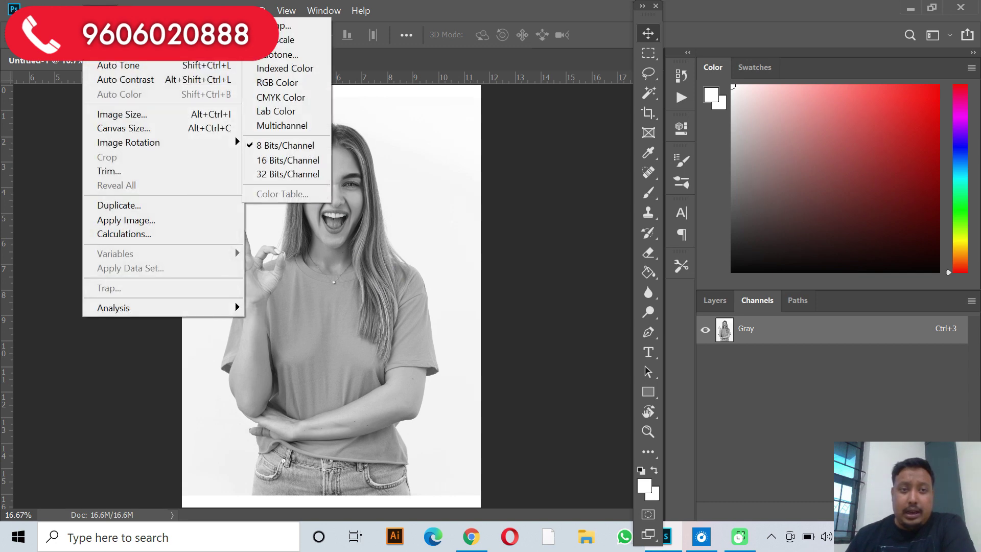
left_click(71, 390)
Inspect the middle of the photo up close, then zoom out to the face and hand and show Image > Mode.
key("ctrl+plus")
key("ctrl+plus")
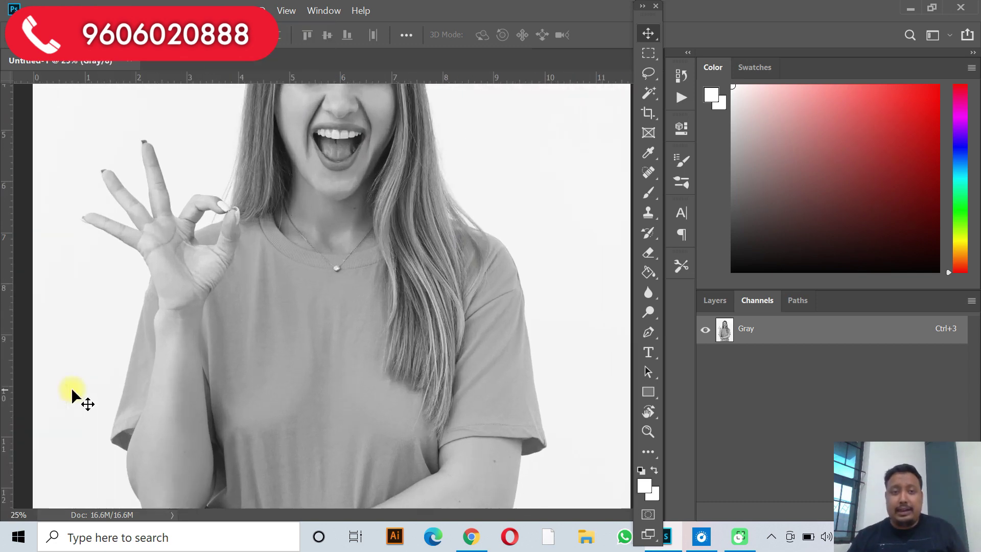
key("ctrl+plus")
key("ctrl+plus")
key("ctrl+plus")
scroll(154, 398, "up", 2)
scroll(219, 409, "up", 2)
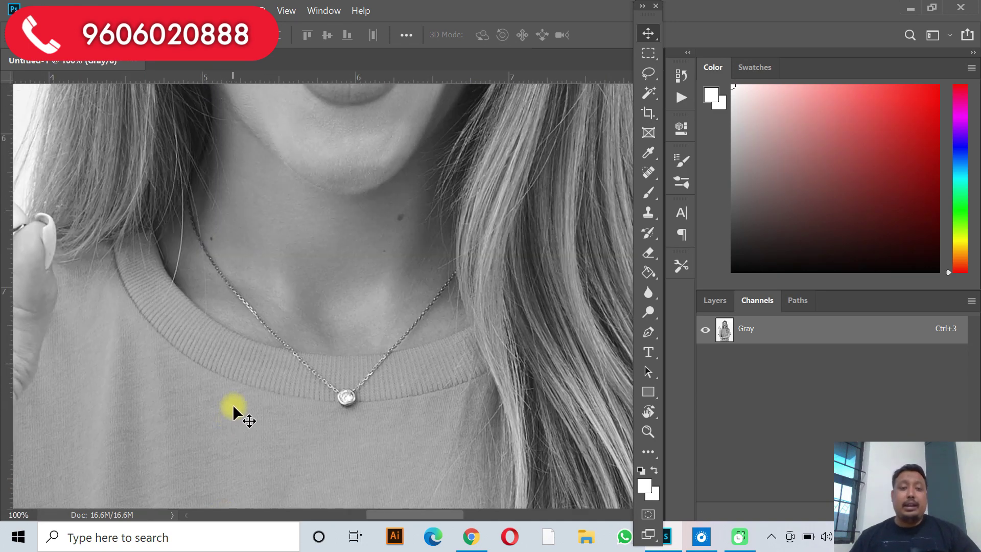
scroll(235, 411, "up", 3)
scroll(238, 417, "up", 3)
scroll(237, 415, "up", 3)
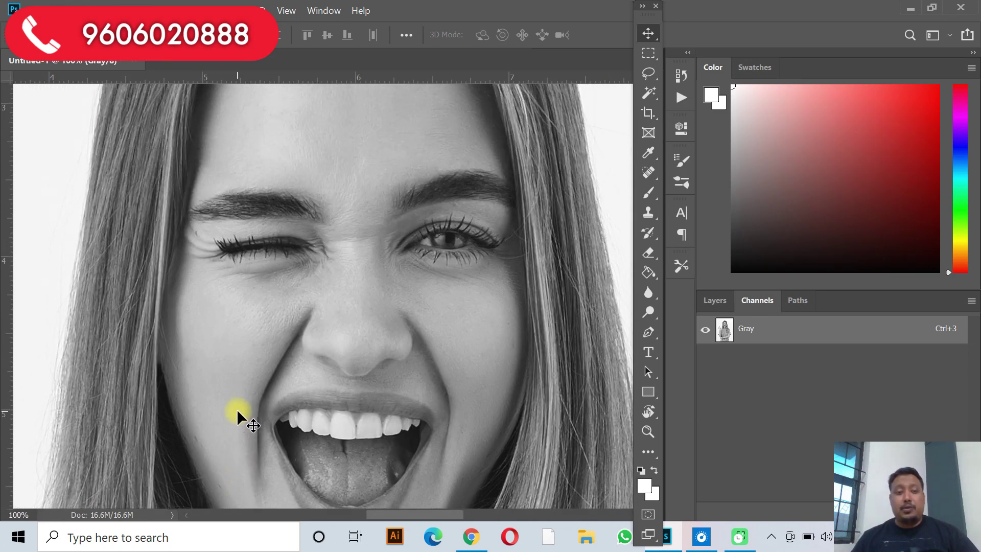
scroll(210, 402, "up", 3)
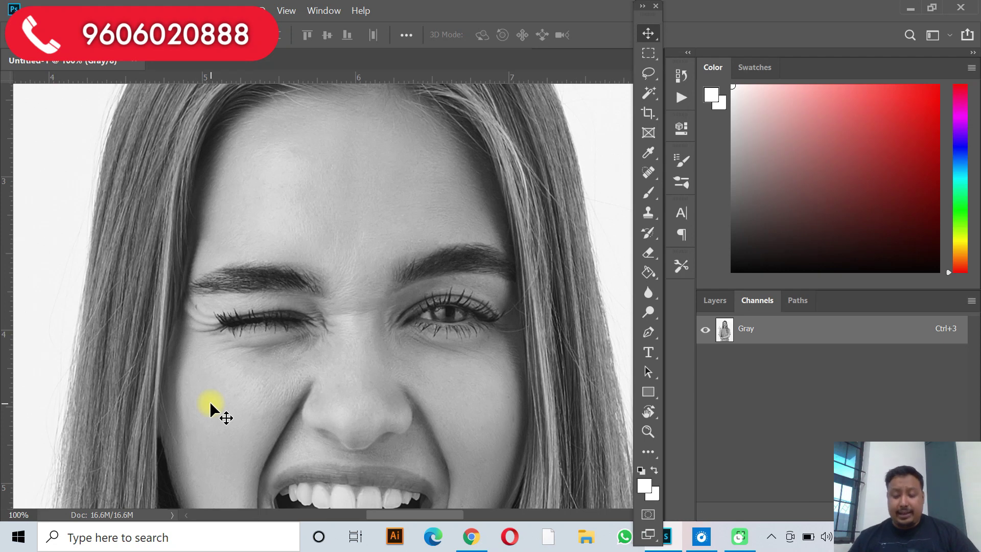
key("ctrl+minus")
key("ctrl+minus")
key("ctrl+minus")
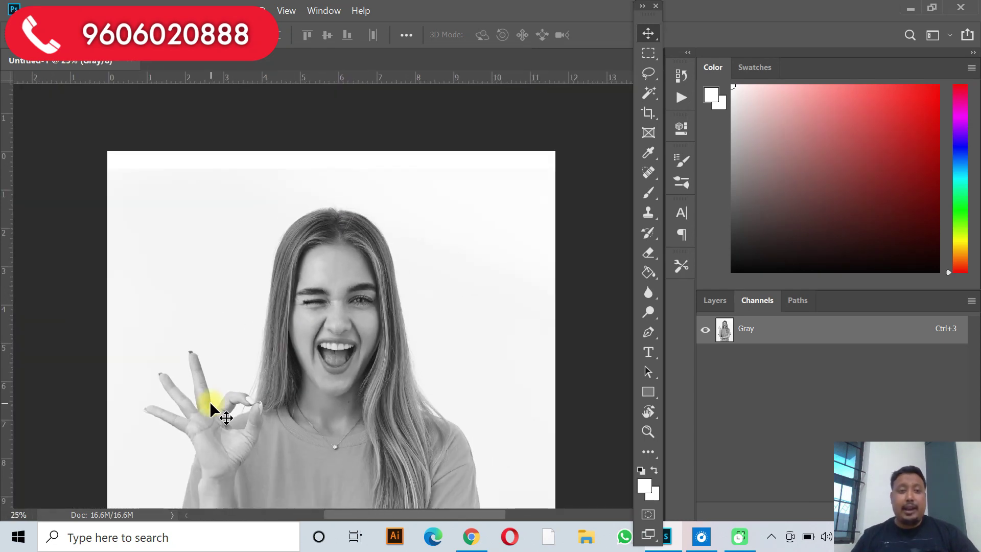
left_click(92, 11)
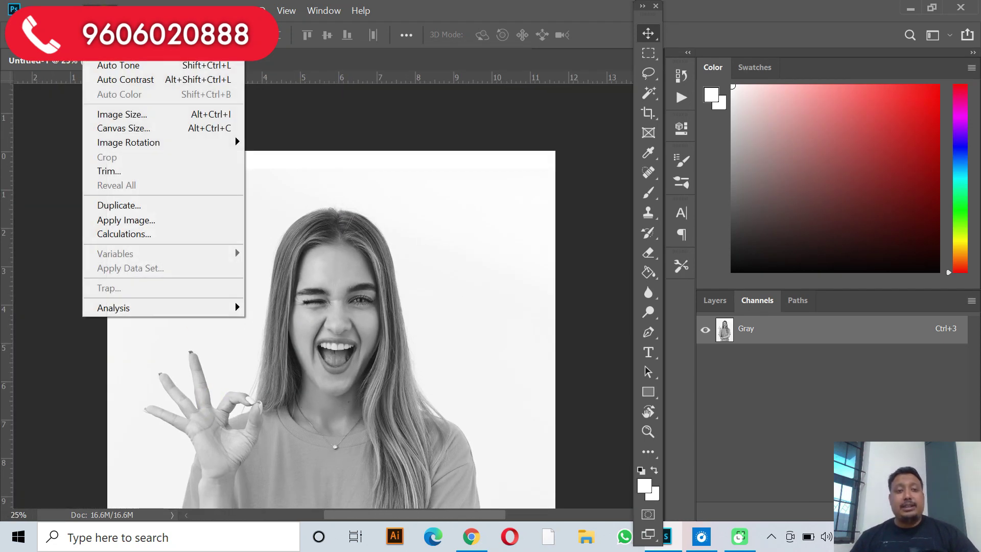
mouse_move(153, 40)
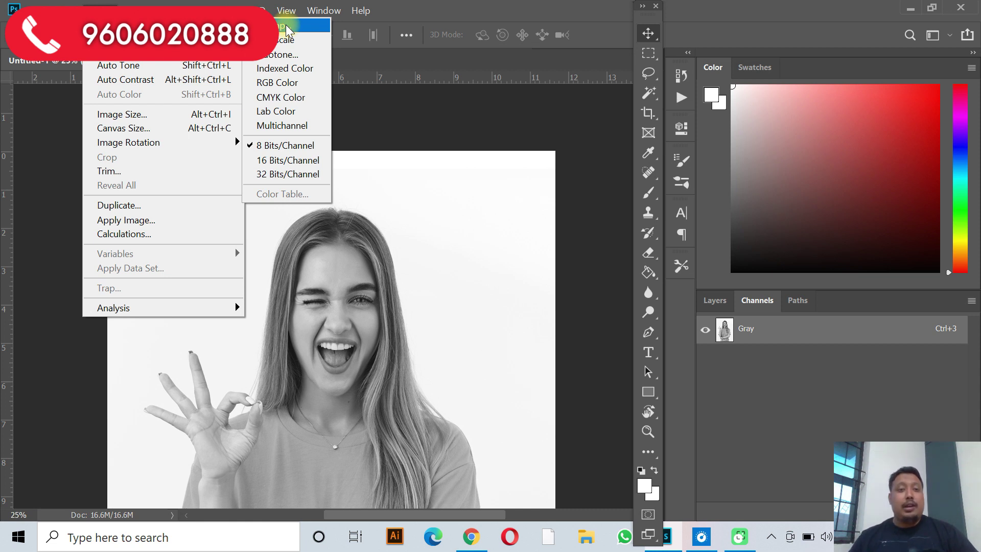
Start a Bitmap conversion at 300 pixels/inch using the Halftone Screen method.
left_click(288, 27)
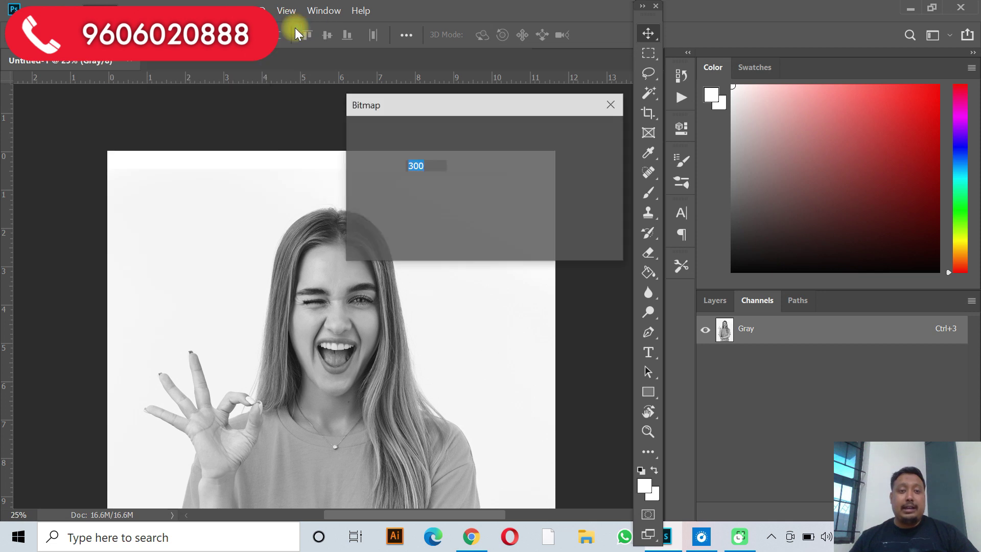
left_click(448, 212)
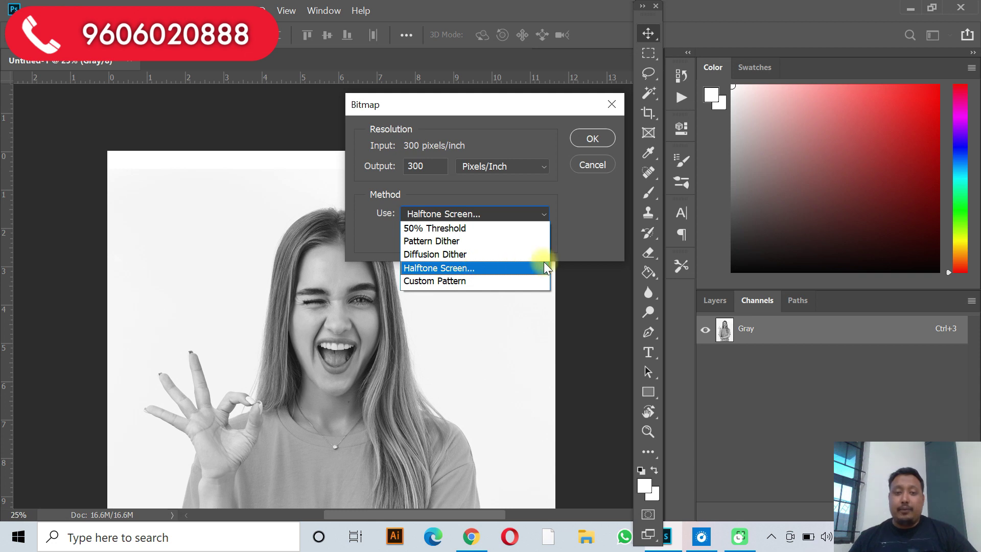
left_click(464, 268)
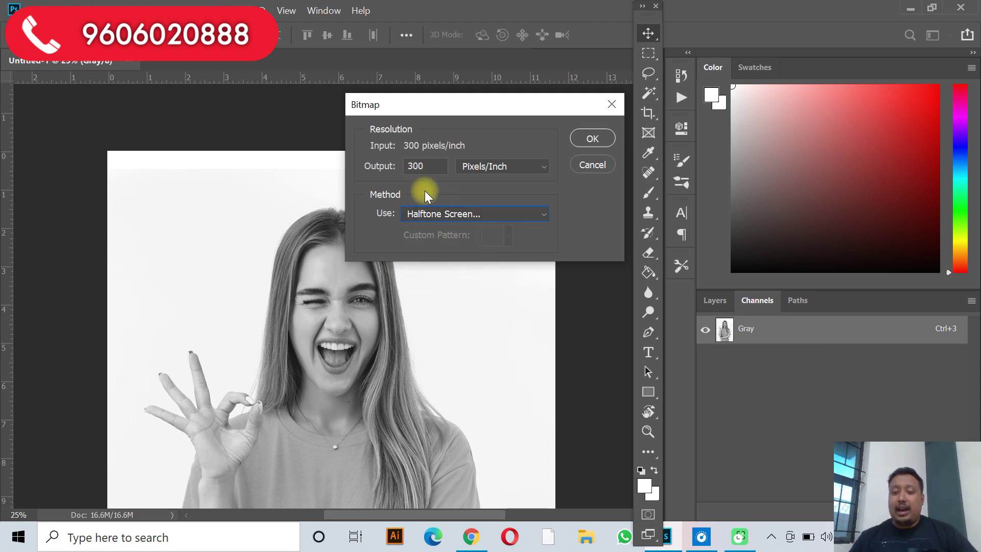
left_click(596, 134)
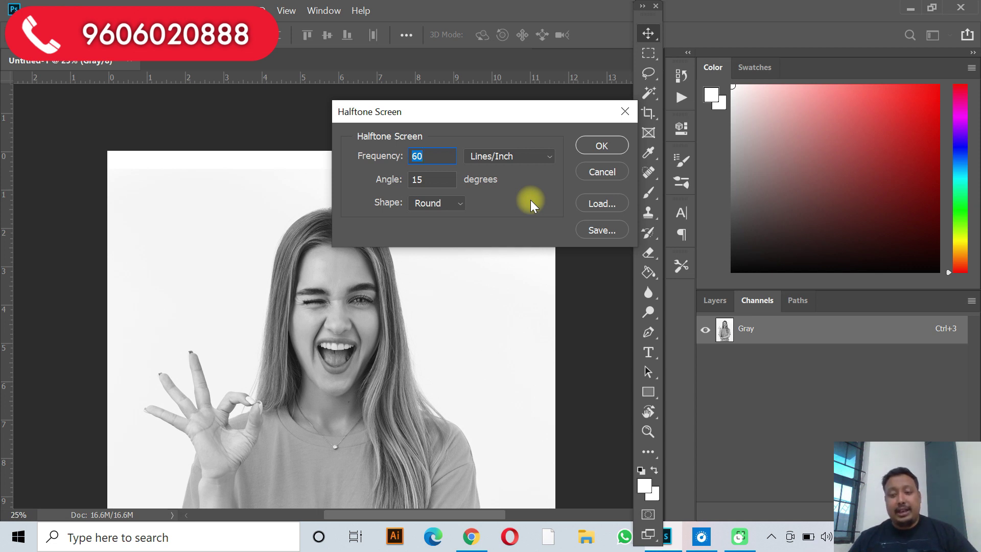
Apply a 60 lines/inch, 45° angle, Round-dot halftone screen to the photo.
left_click(429, 158)
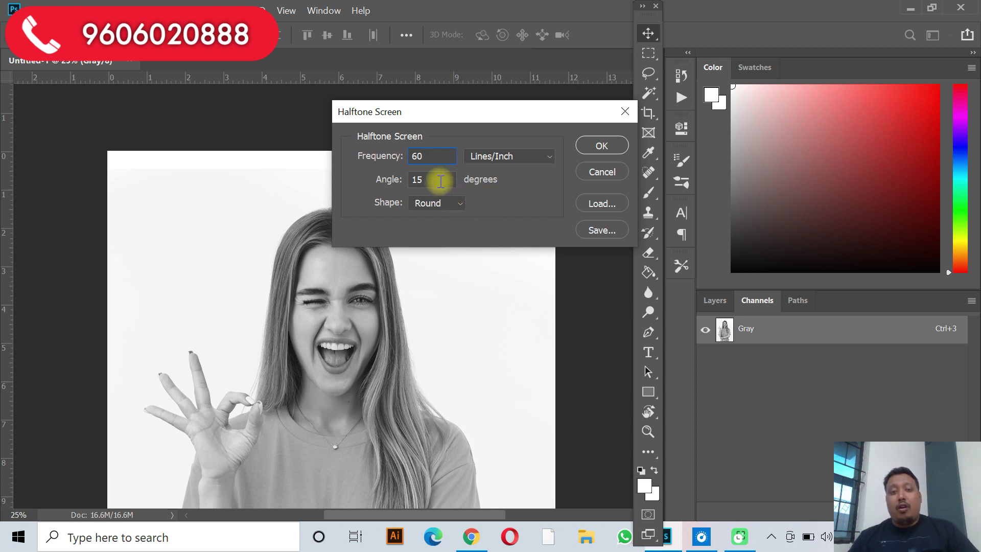
left_click(412, 181)
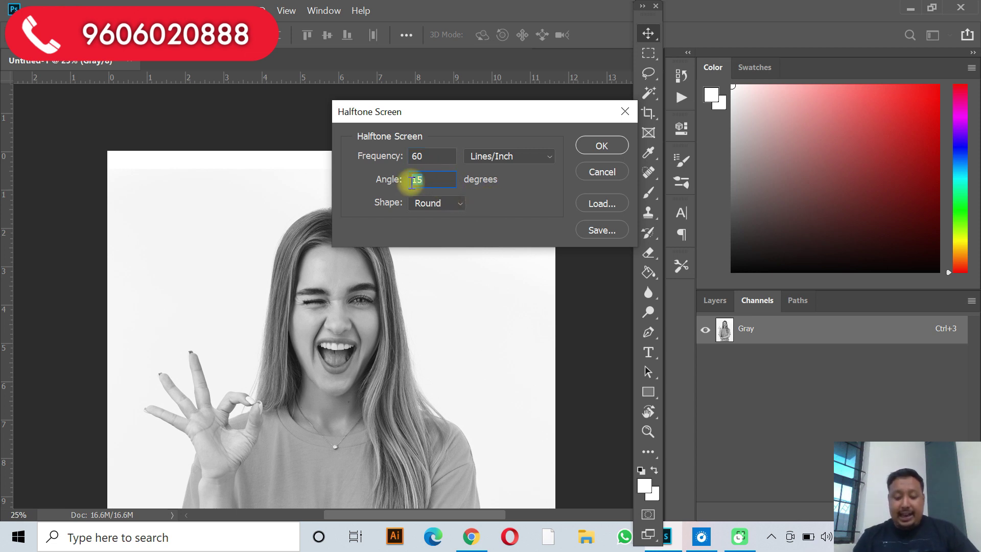
type("45")
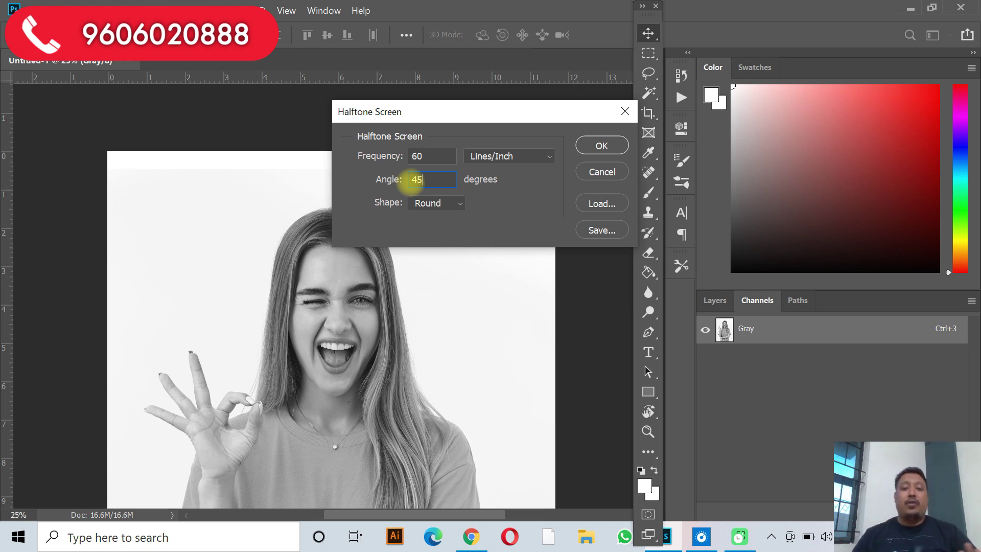
left_click(442, 207)
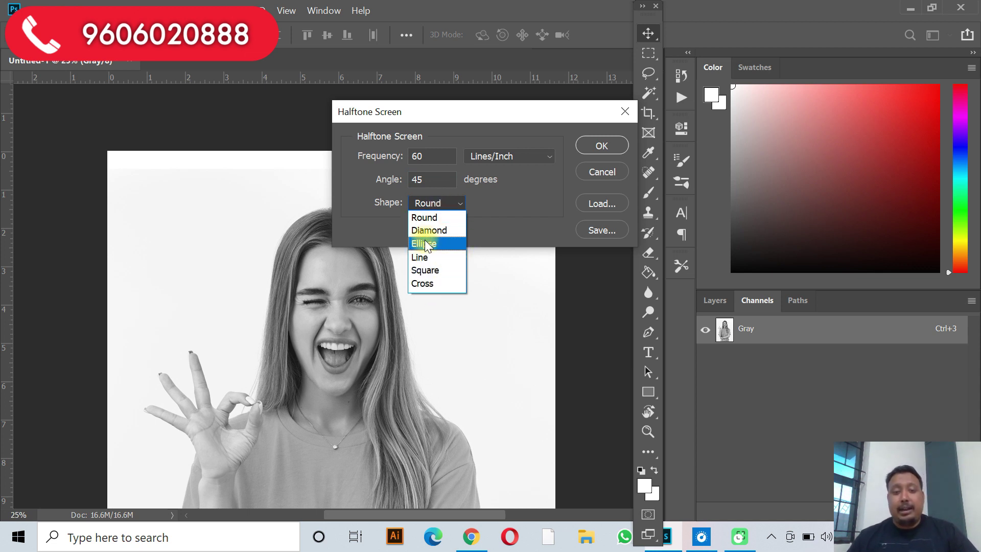
left_click(424, 219)
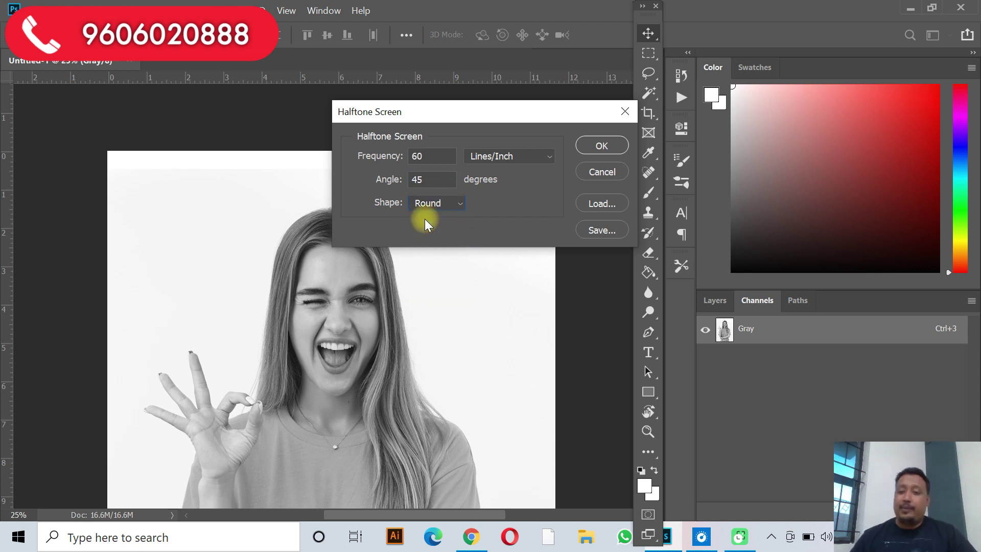
left_click(603, 145)
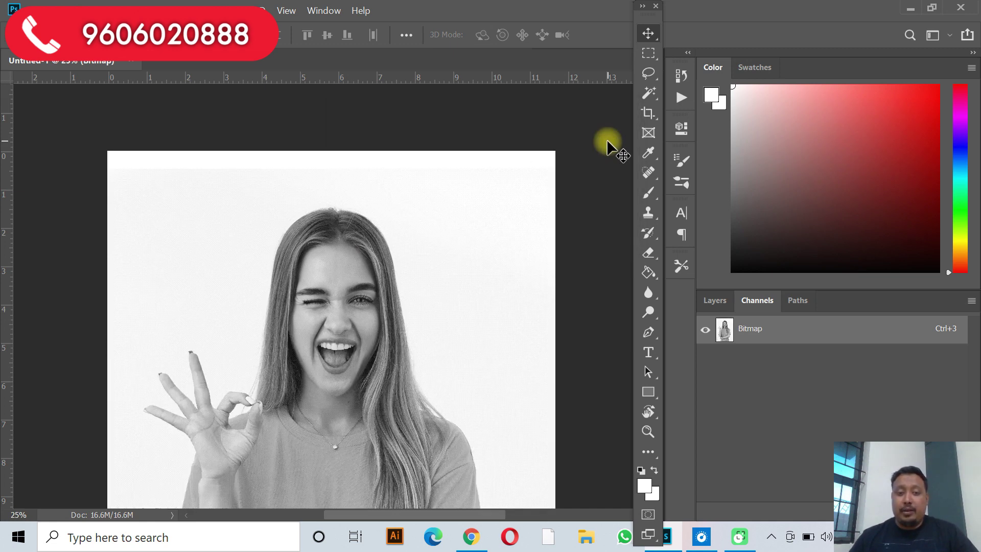
scroll(475, 253, "down", 3)
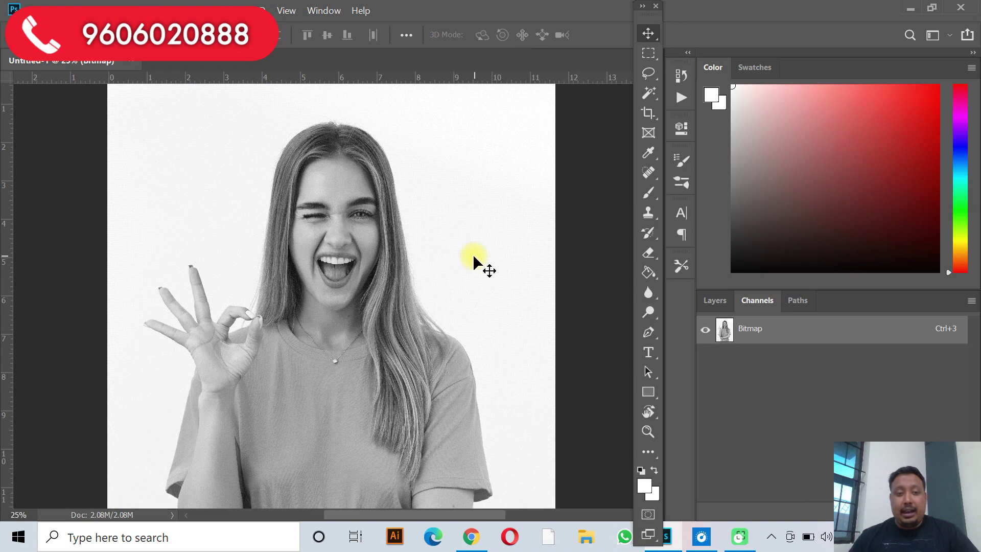
scroll(440, 240, "down", 1)
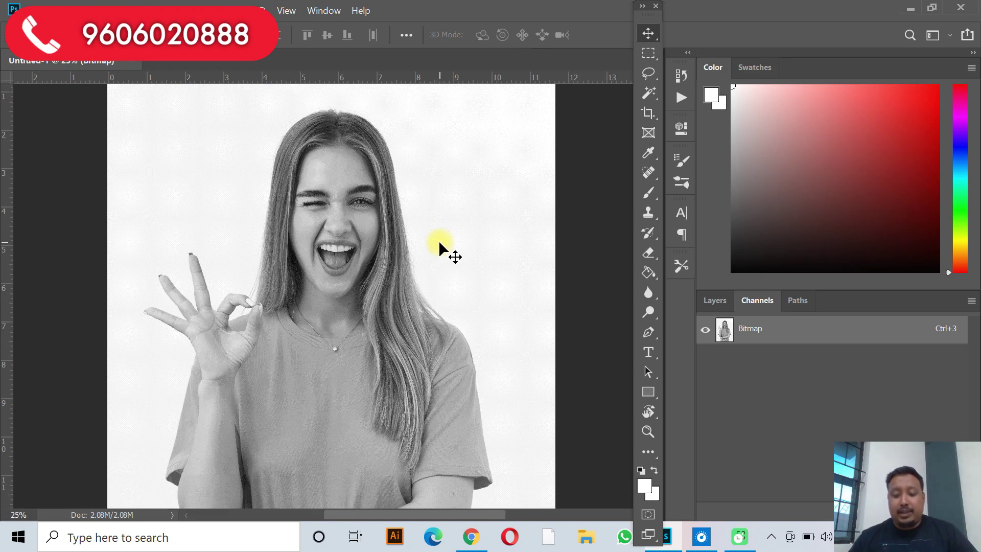
scroll(440, 243, "up", 3)
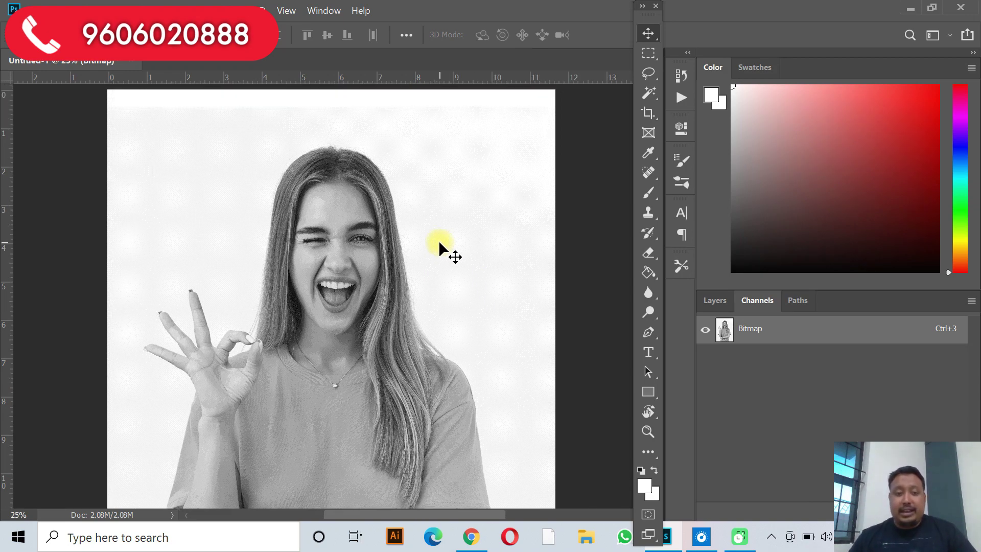
scroll(439, 243, "up", 1)
scroll(439, 243, "up", 1)
scroll(440, 244, "up", 1)
scroll(439, 244, "up", 2)
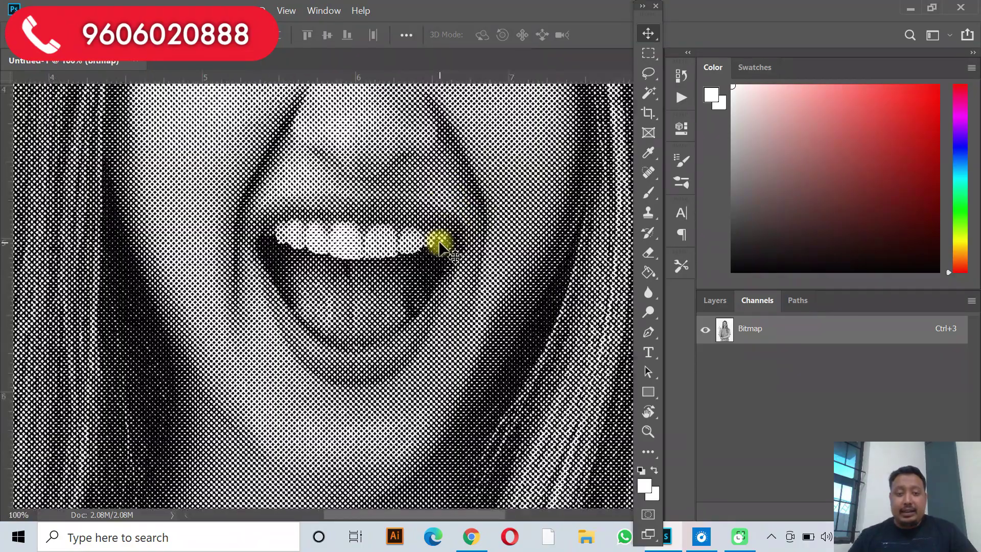
scroll(440, 244, "up", 1)
scroll(440, 244, "up", 1)
scroll(439, 244, "up", 1)
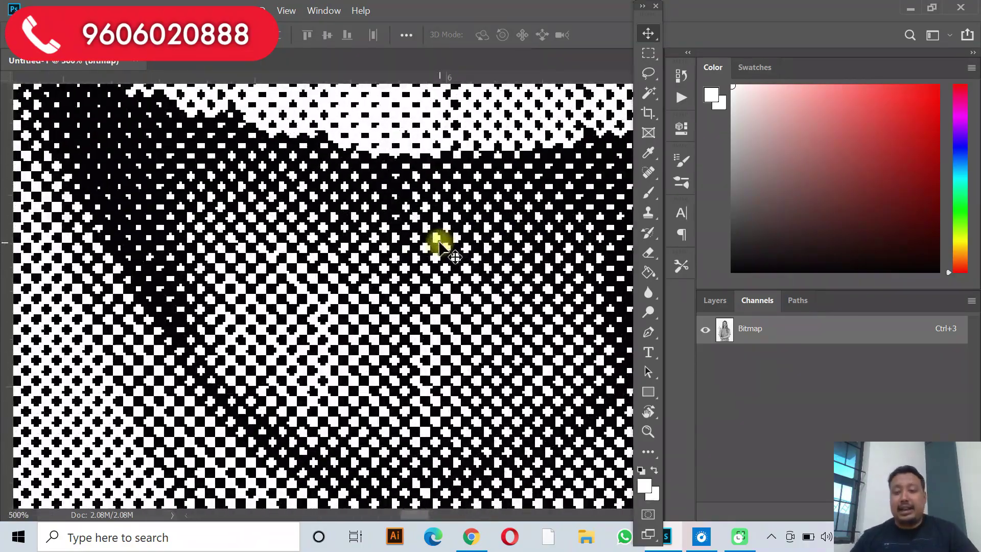
scroll(441, 246, "up", 1)
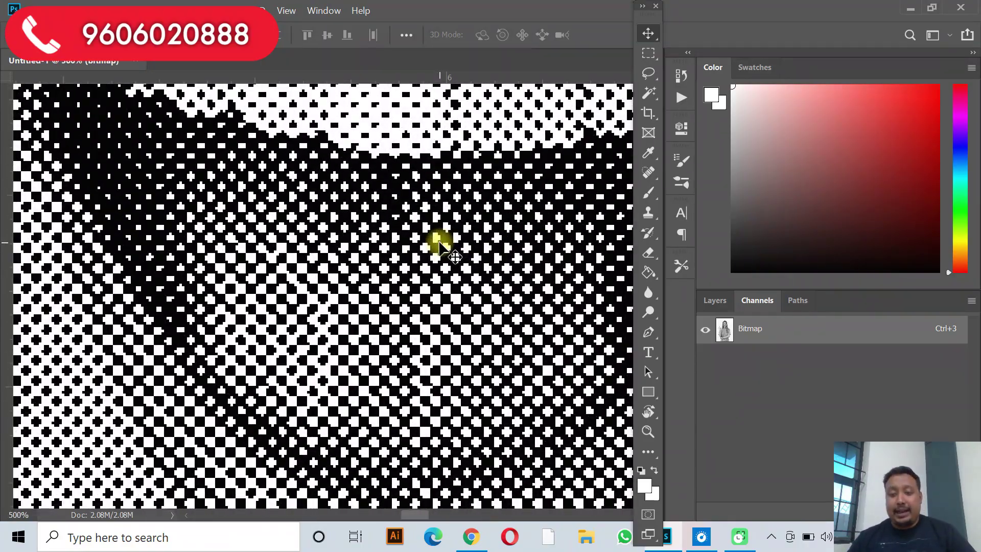
scroll(440, 245, "down", 3)
scroll(440, 246, "up", 3)
scroll(441, 245, "down", 2)
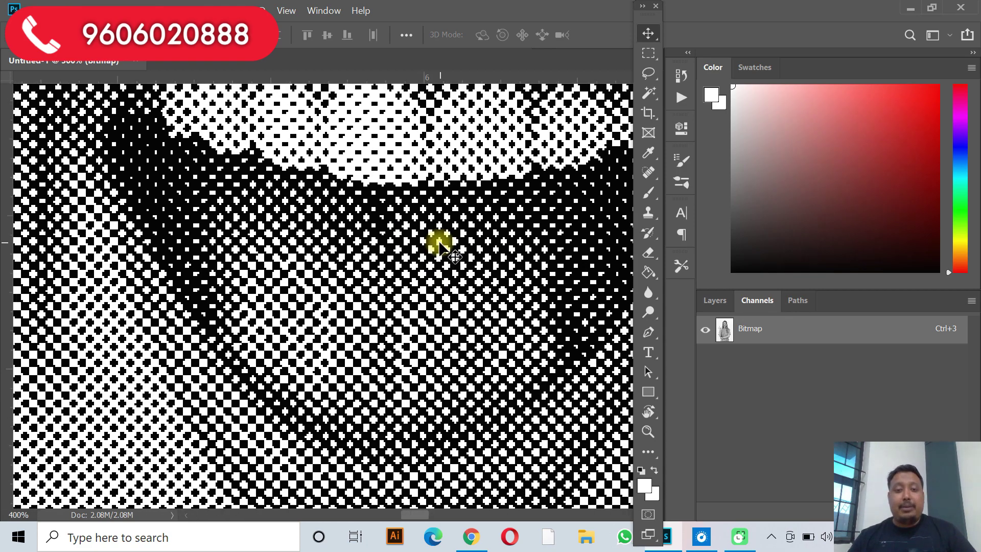
scroll(441, 245, "down", 1)
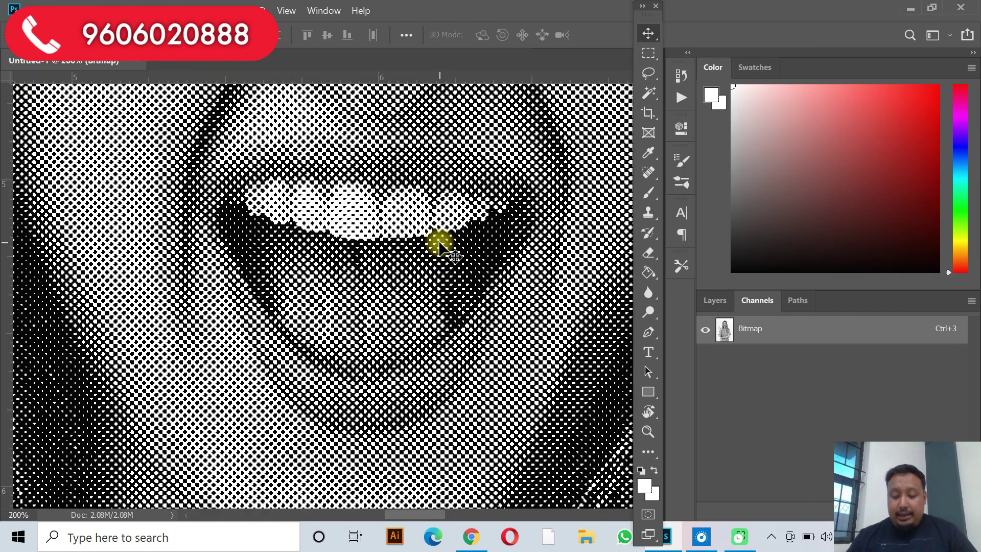
scroll(440, 245, "down", 1)
scroll(440, 245, "down", 1)
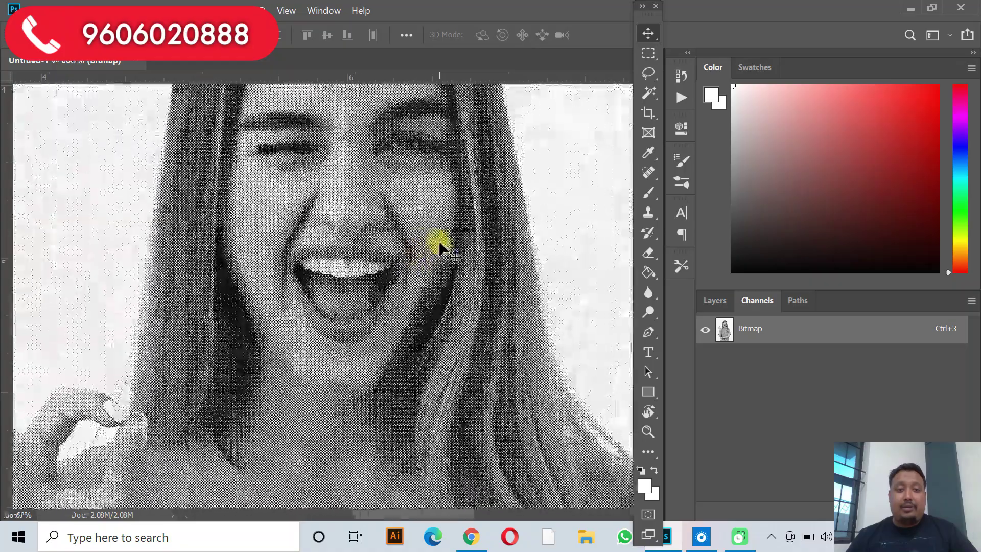
scroll(441, 245, "down", 1)
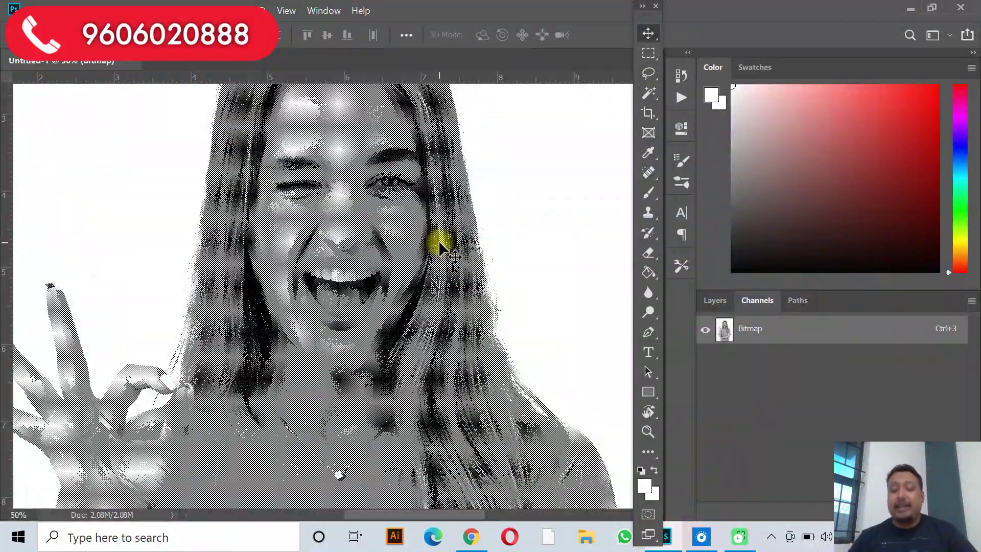
scroll(441, 245, "down", 1)
scroll(440, 245, "down", 1)
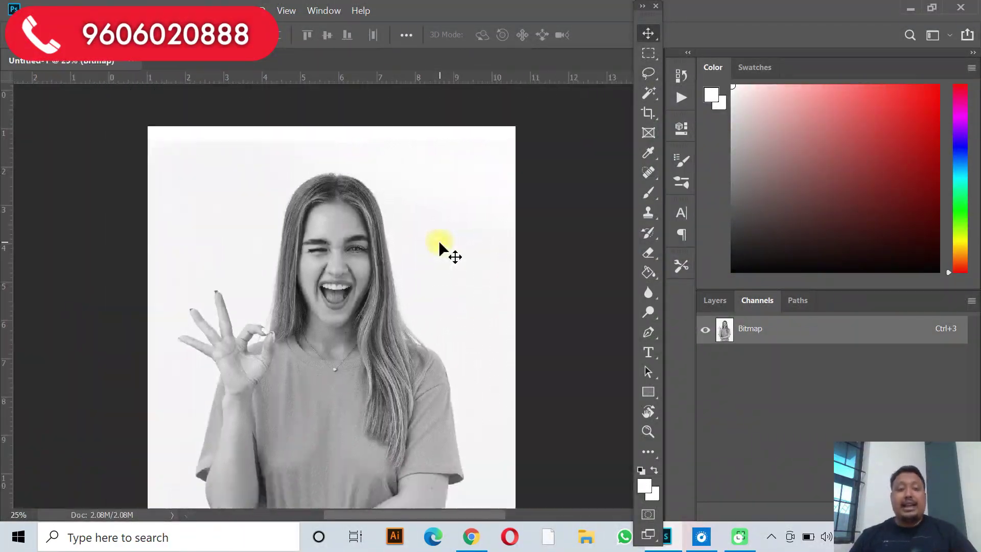
scroll(439, 244, "down", 1)
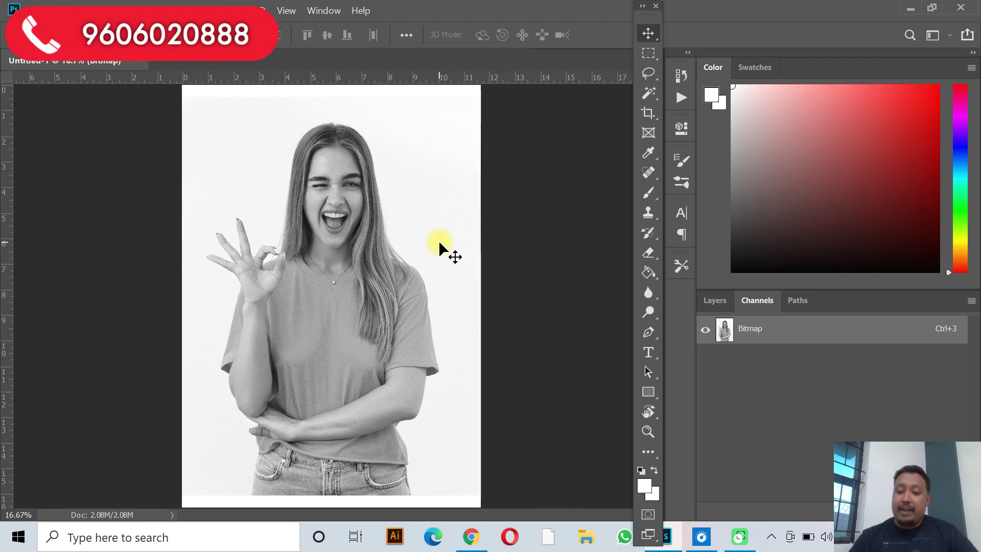
scroll(440, 244, "up", 1)
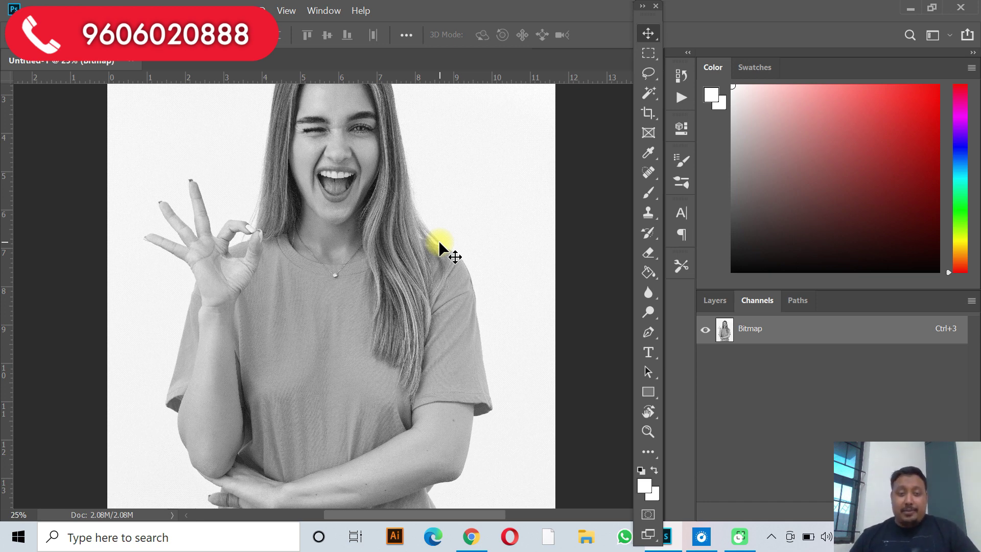
scroll(439, 240, "up", 2)
scroll(439, 240, "up", 3)
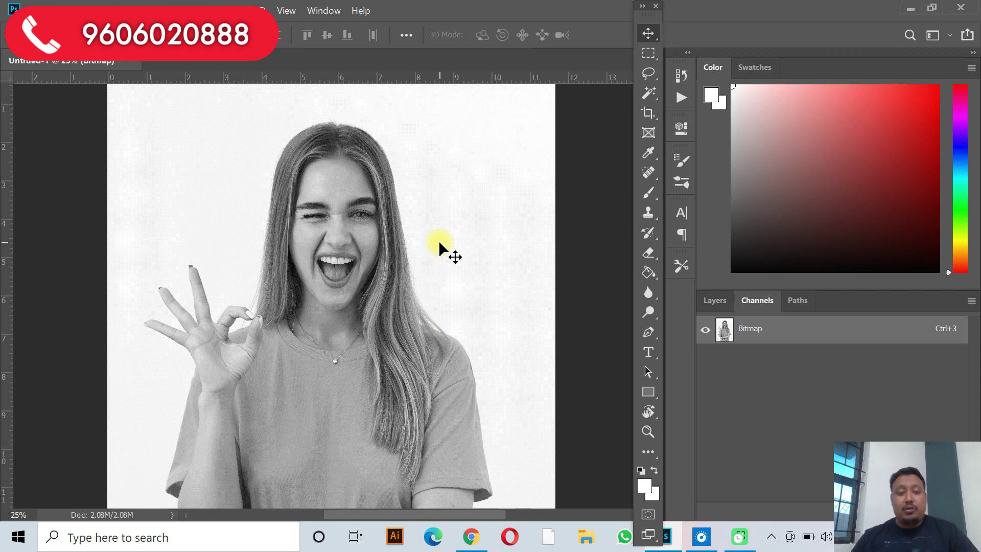
scroll(438, 240, "down", 1)
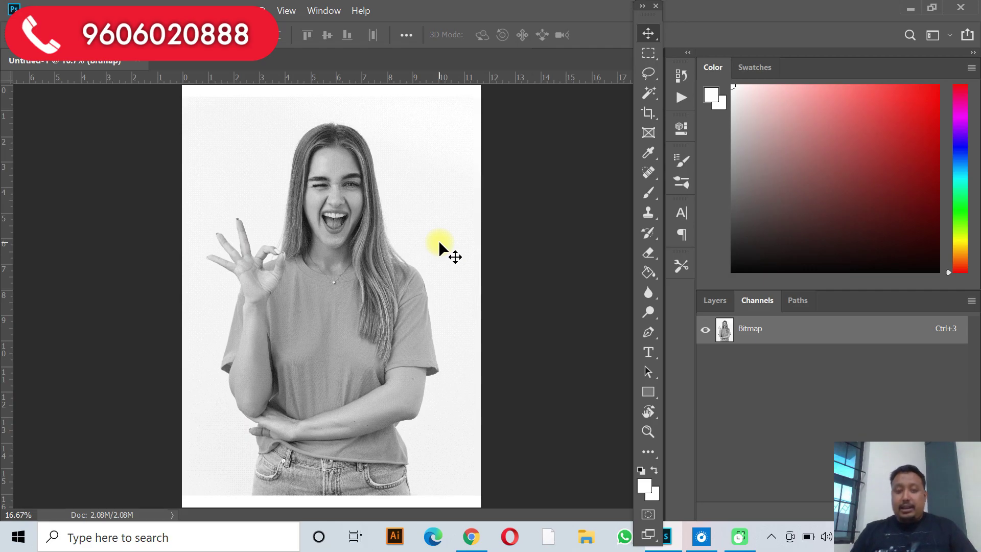
scroll(439, 243, "up", 1)
scroll(438, 241, "up", 1)
scroll(438, 242, "up", 1)
scroll(438, 244, "up", 1)
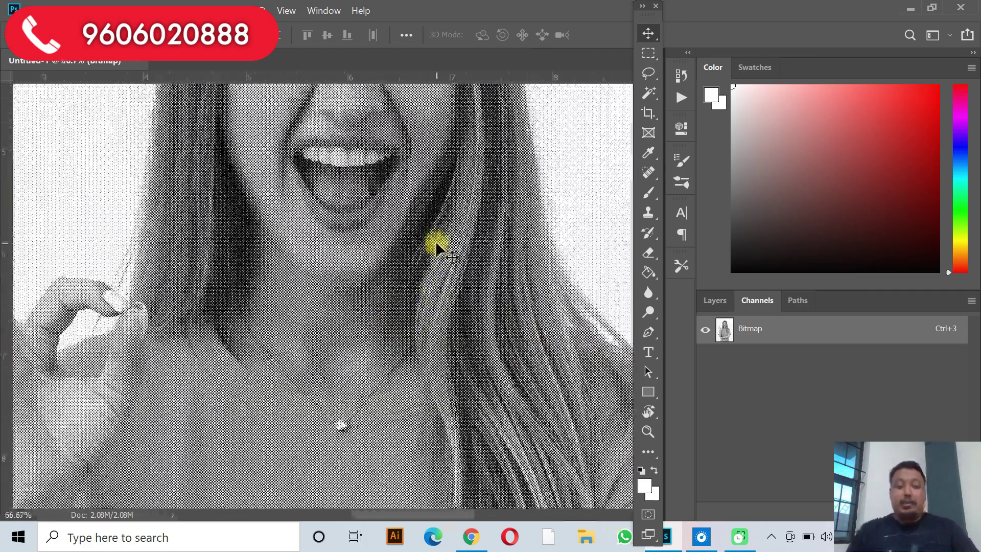
scroll(420, 250, "down", 1)
scroll(421, 250, "up", 2)
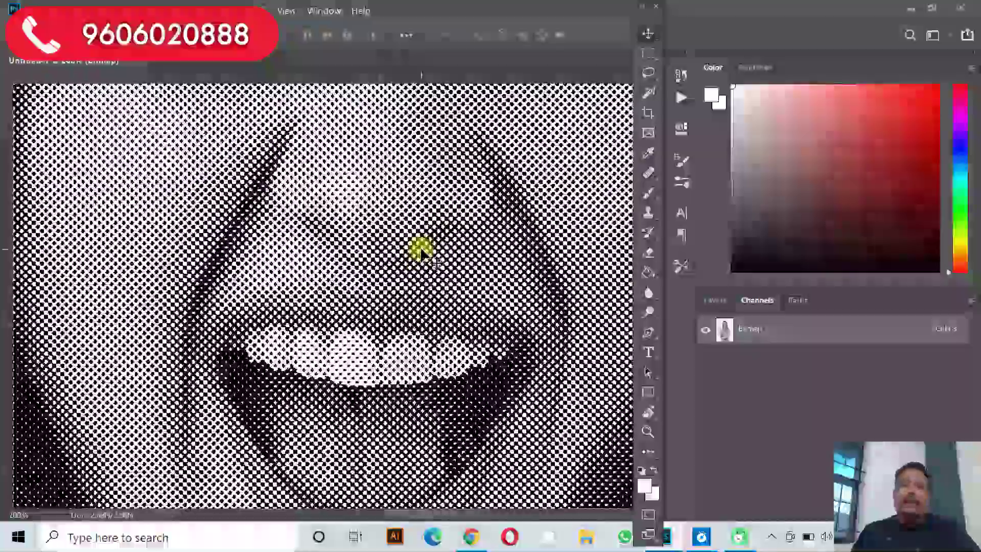
scroll(420, 250, "up", 1)
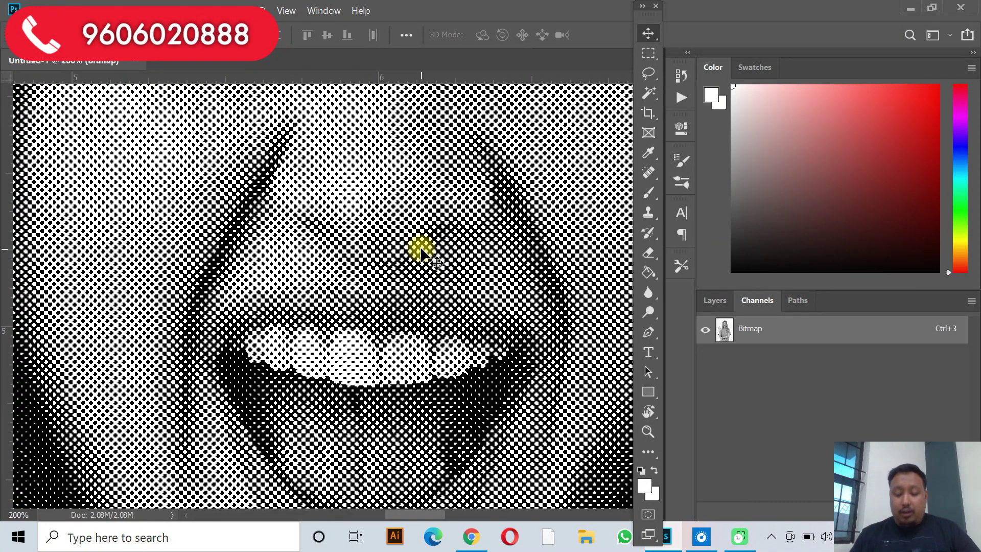
scroll(420, 251, "down", 1)
scroll(421, 250, "up", 1)
scroll(421, 251, "up", 1)
scroll(421, 250, "up", 1)
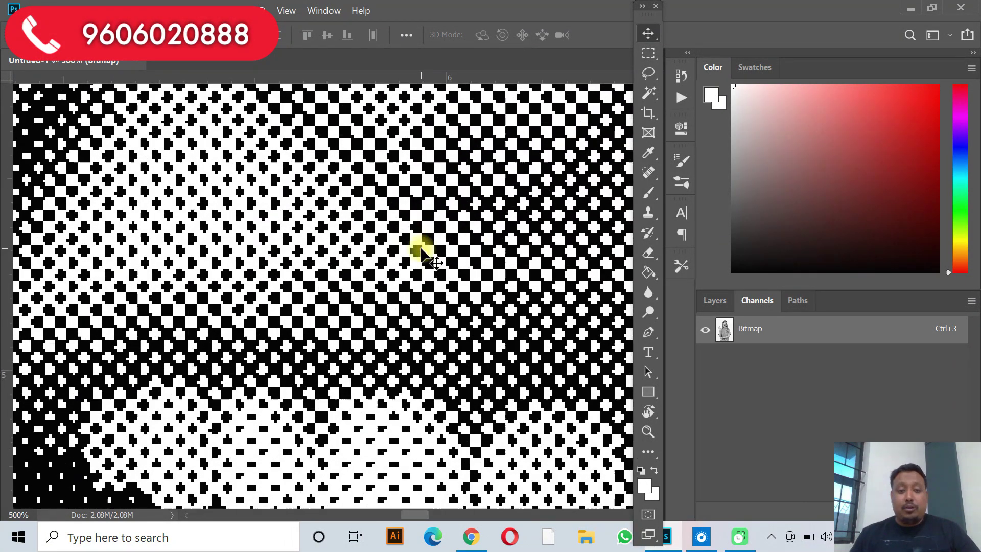
scroll(420, 250, "down", 1)
scroll(420, 250, "up", 2)
scroll(421, 250, "down", 2)
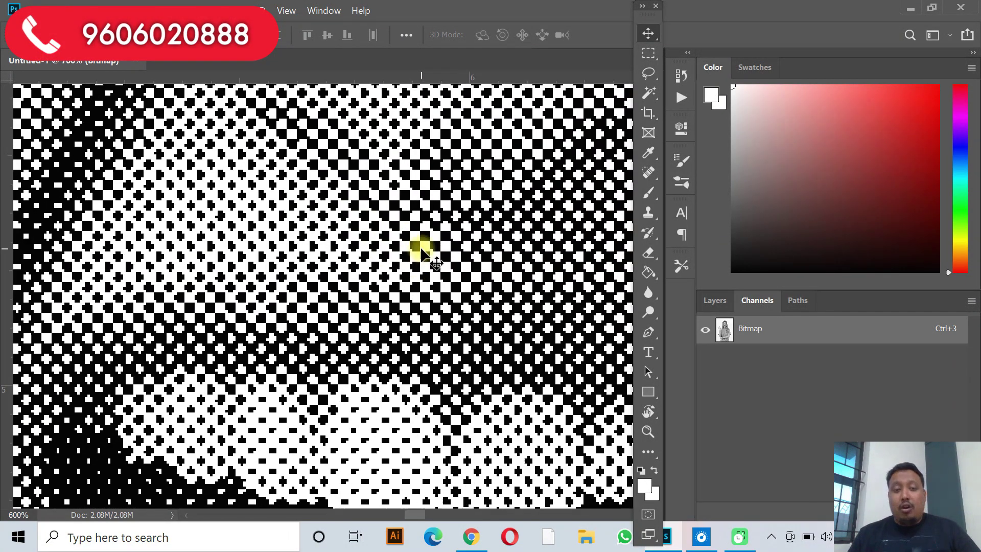
scroll(420, 250, "down", 2)
scroll(421, 250, "down", 2)
scroll(420, 250, "down", 2)
scroll(420, 250, "down", 2)
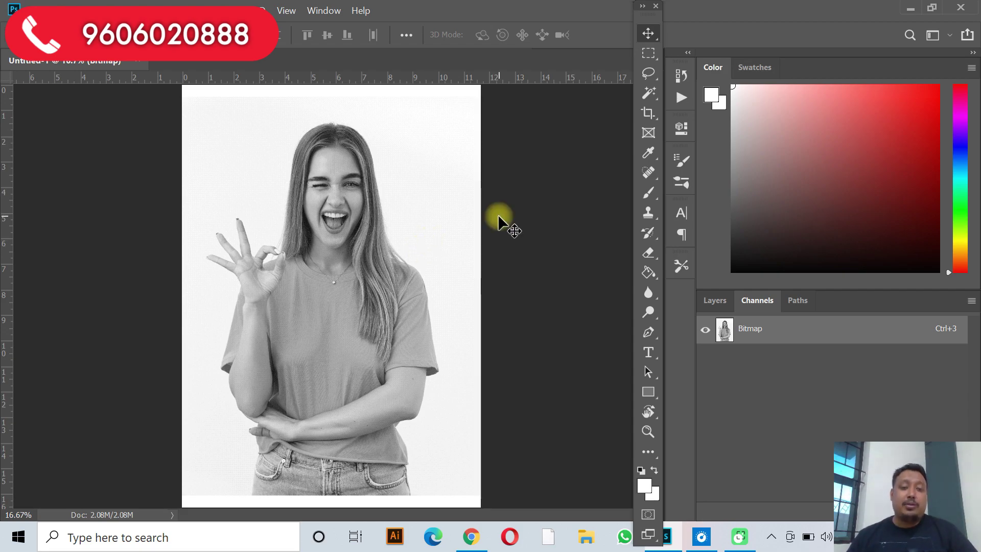
scroll(497, 218, "up", 1)
scroll(498, 218, "up", 1)
scroll(497, 218, "up", 1)
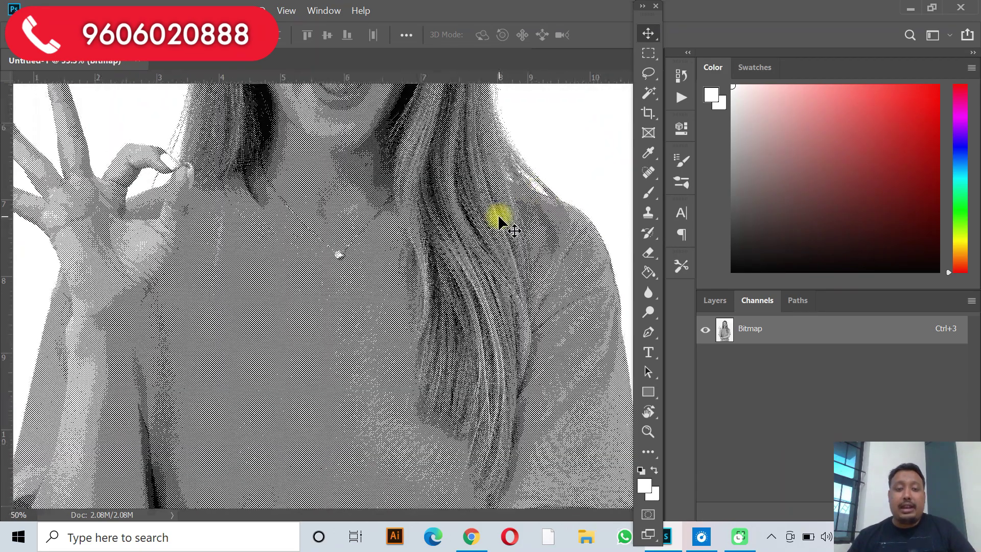
scroll(497, 217, "up", 2)
scroll(498, 220, "up", 1)
scroll(498, 220, "up", 1)
scroll(498, 220, "up", 2)
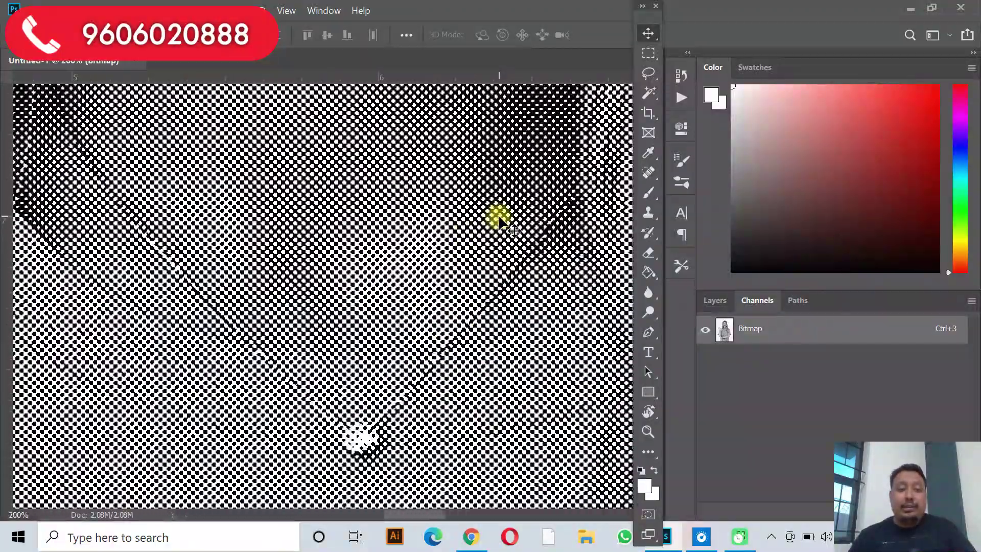
scroll(498, 219, "up", 1)
scroll(498, 219, "up", 1)
scroll(498, 220, "up", 1)
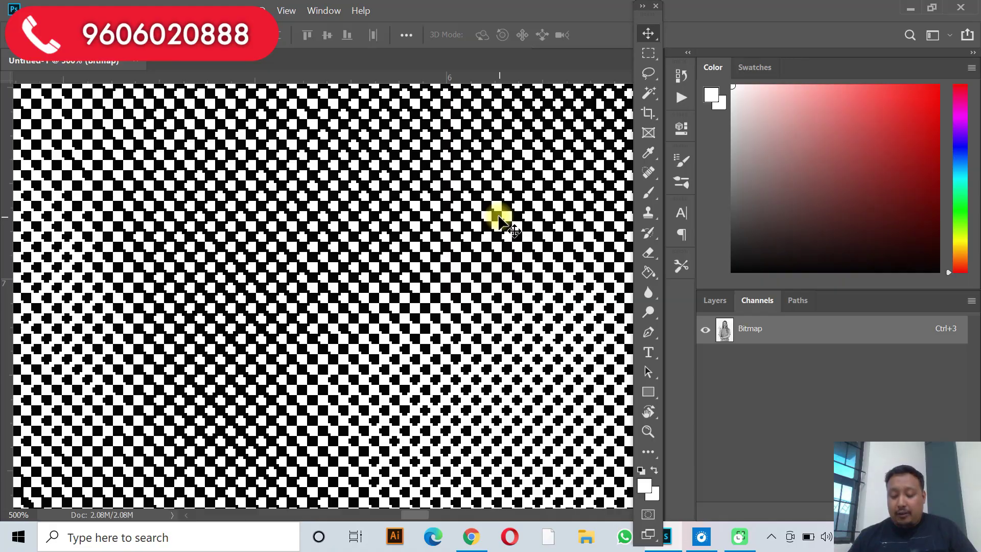
scroll(498, 220, "down", 1)
scroll(498, 220, "down", 2)
scroll(498, 220, "down", 1)
scroll(498, 220, "down", 2)
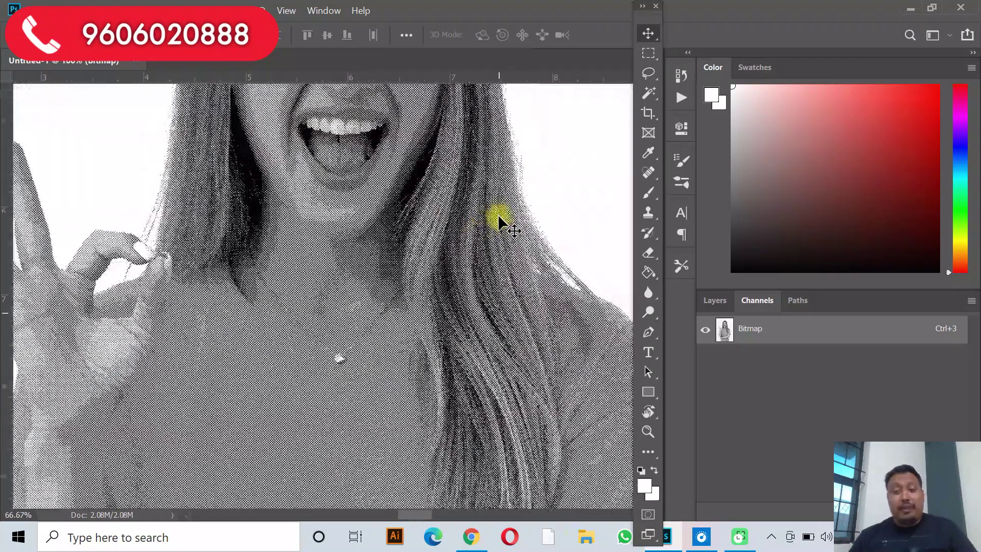
scroll(498, 220, "down", 1)
scroll(498, 220, "down", 1)
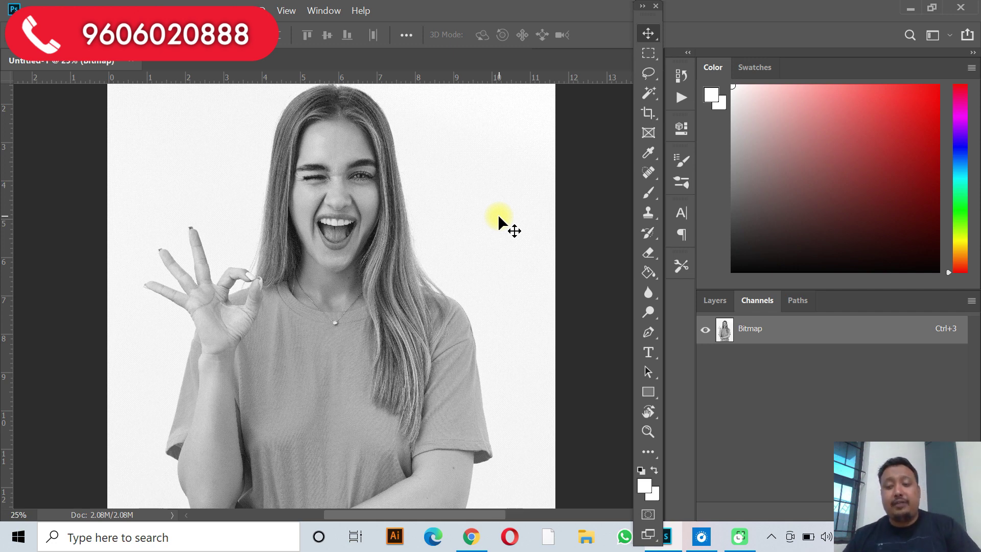
Zoom out to the whole portrait and invert the bitmap into a negative with Ctrl+I.
key("ctrl+minus")
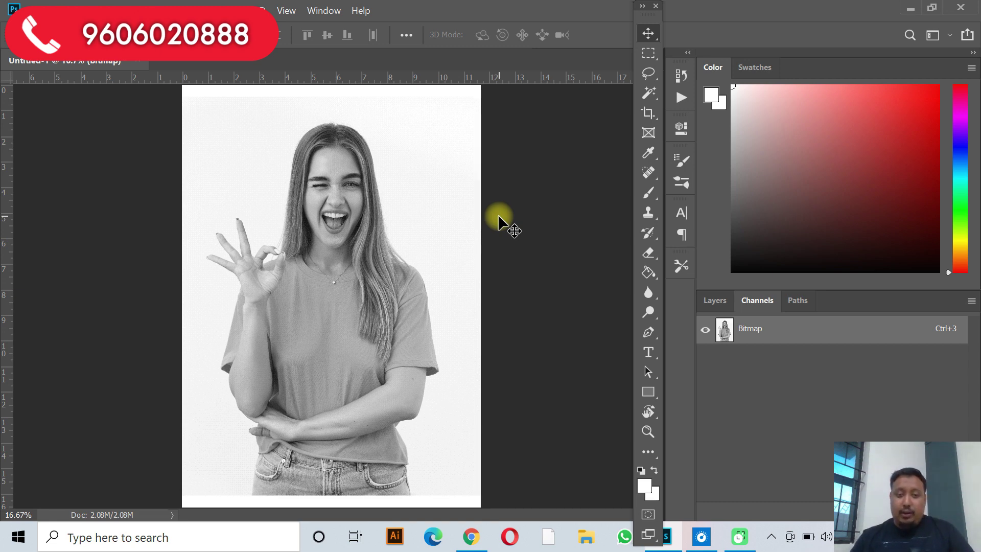
key("ctrl+i")
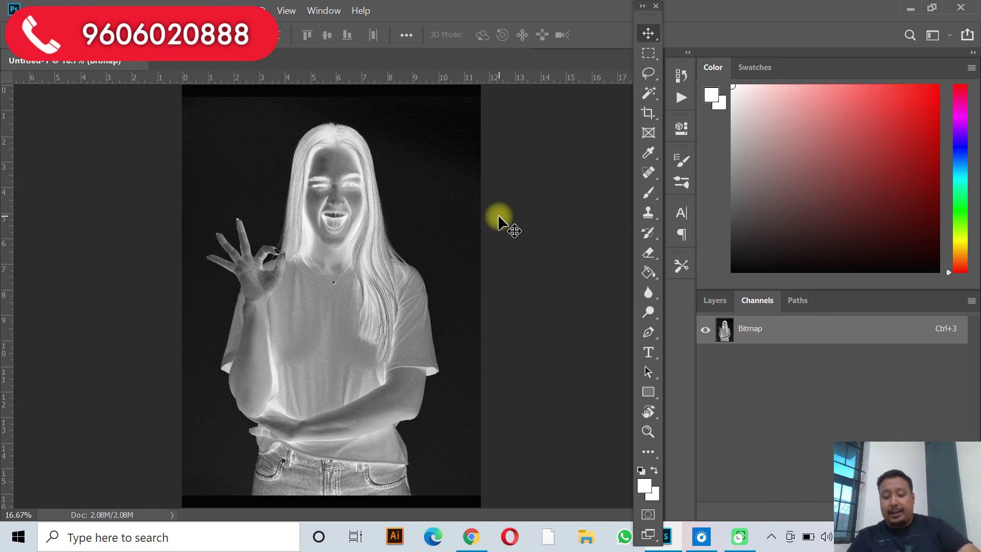
Zoom in to inspect the inverted halftone dots, then back out to the whole image.
key("ctrl+plus")
key("ctrl+plus")
key("ctrl+plus")
key("ctrl+plus")
key("ctrl+plus")
key("ctrl+plus")
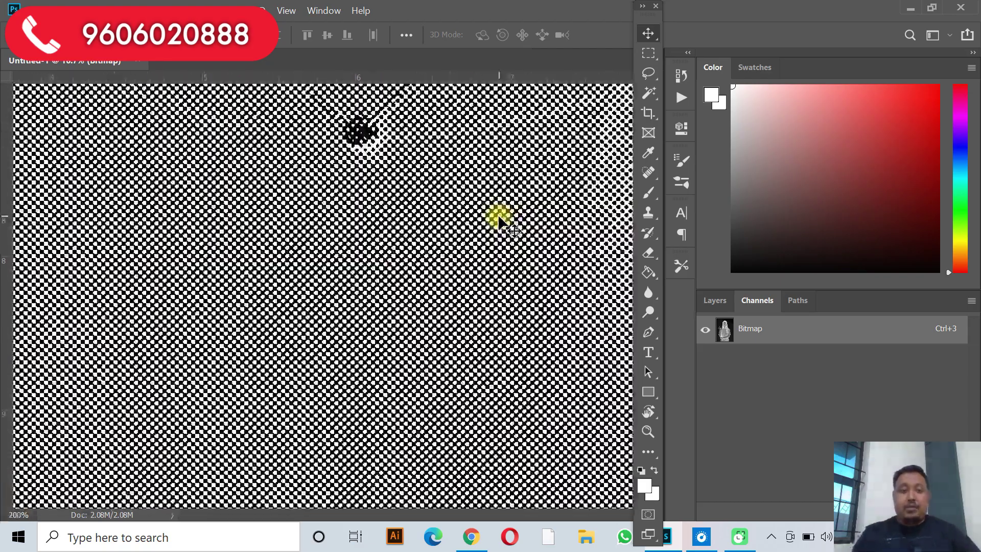
scroll(403, 214, "up", 5)
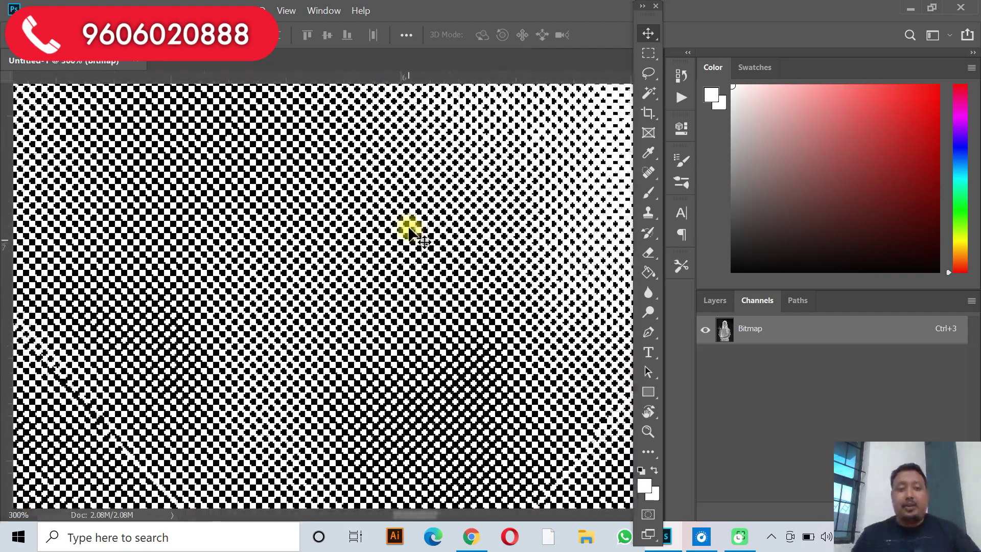
scroll(408, 225, "up", 3)
key("ctrl+minus")
key("ctrl+minus")
key("ctrl+minus")
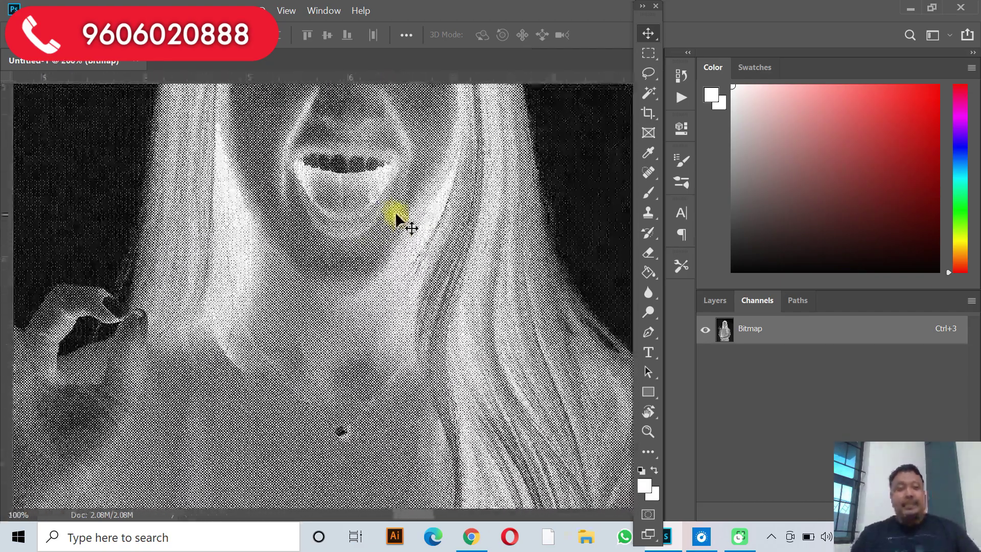
key("ctrl+minus")
key("ctrl+minus")
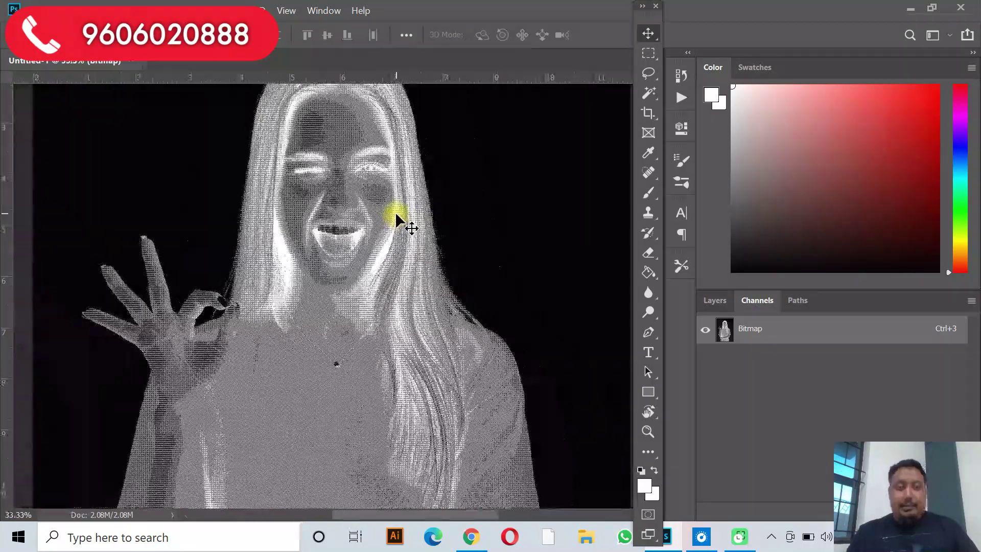
key("ctrl+minus")
key("ctrl+minus")
key("ctrl+minus")
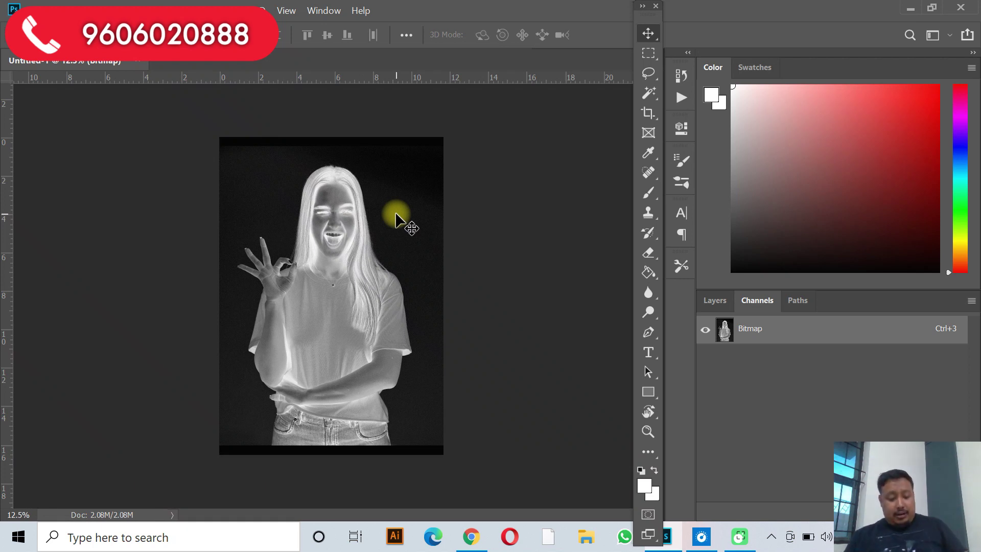
Toggle the inversion to compare with the positive, keep the negative, and open Print for the EPSON L1300.
key("ctrl+i")
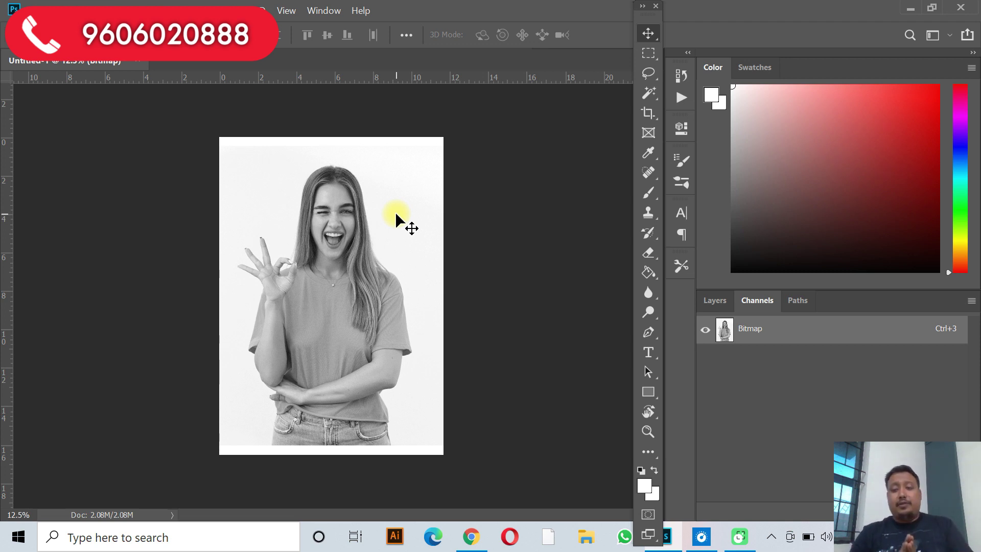
key("ctrl+i")
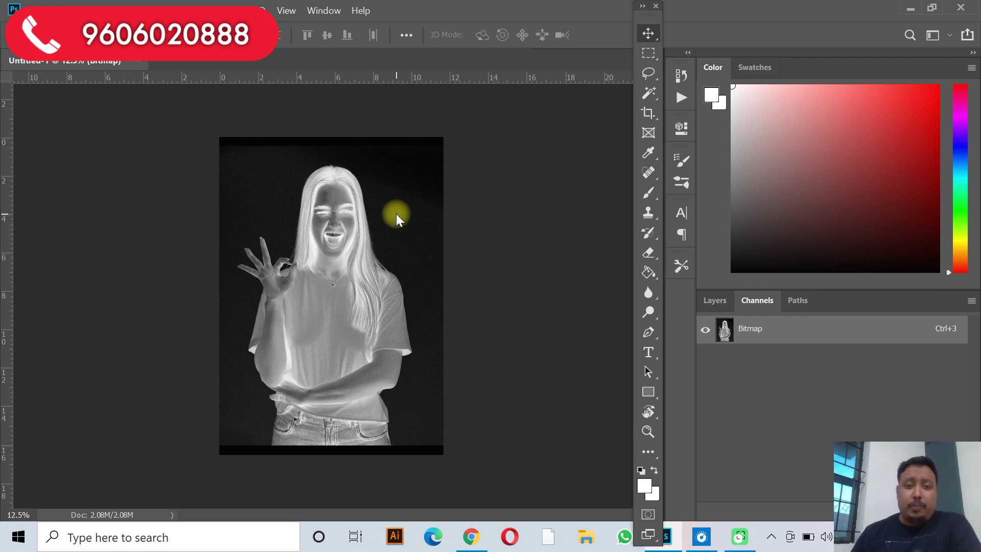
key("ctrl+p")
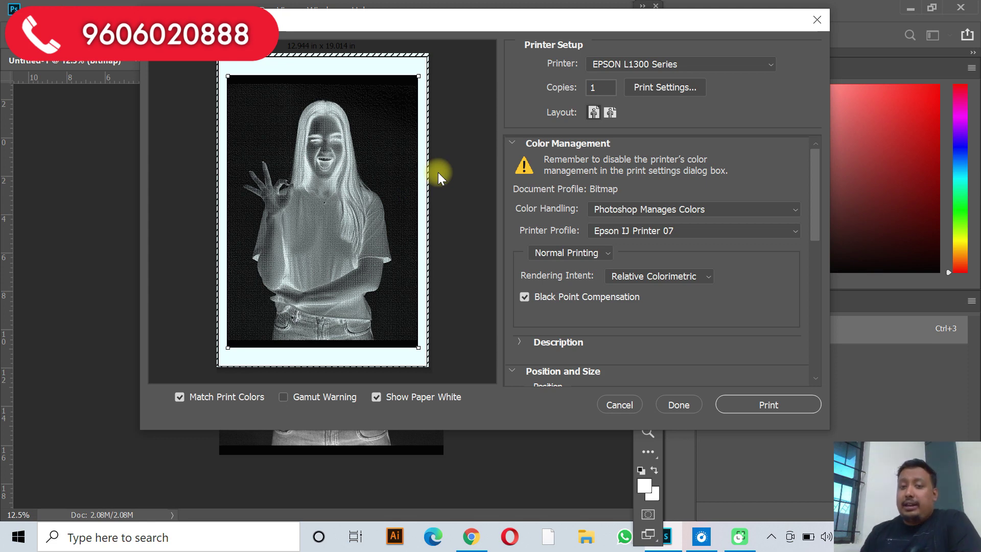
In the Epson L1300 settings, keep plain papers and raise print quality to maximum.
left_click(672, 90)
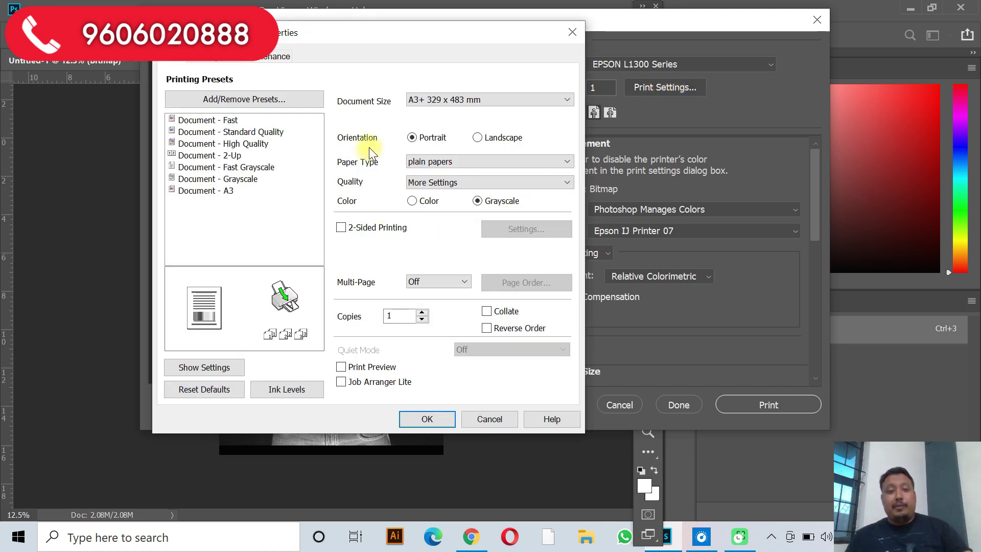
left_click(421, 163)
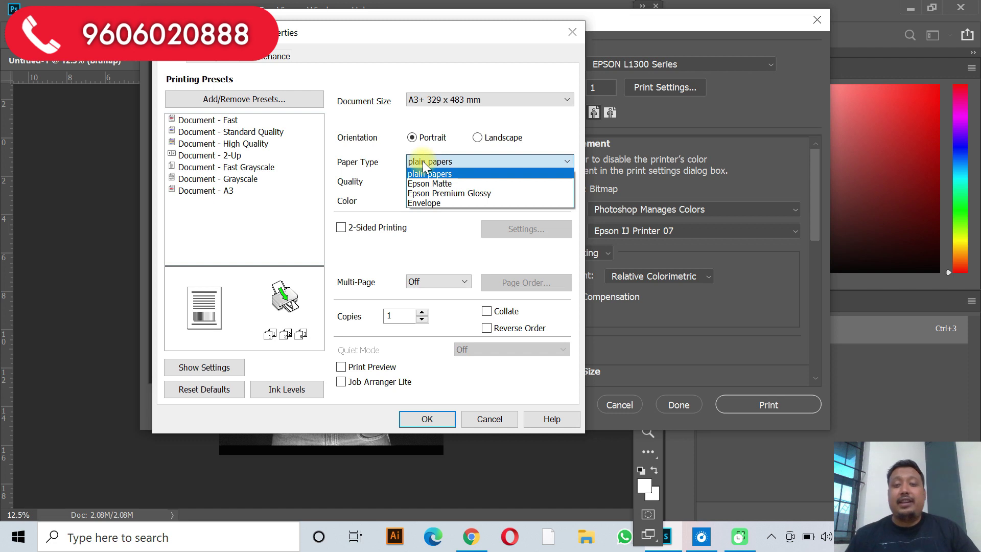
left_click(425, 167)
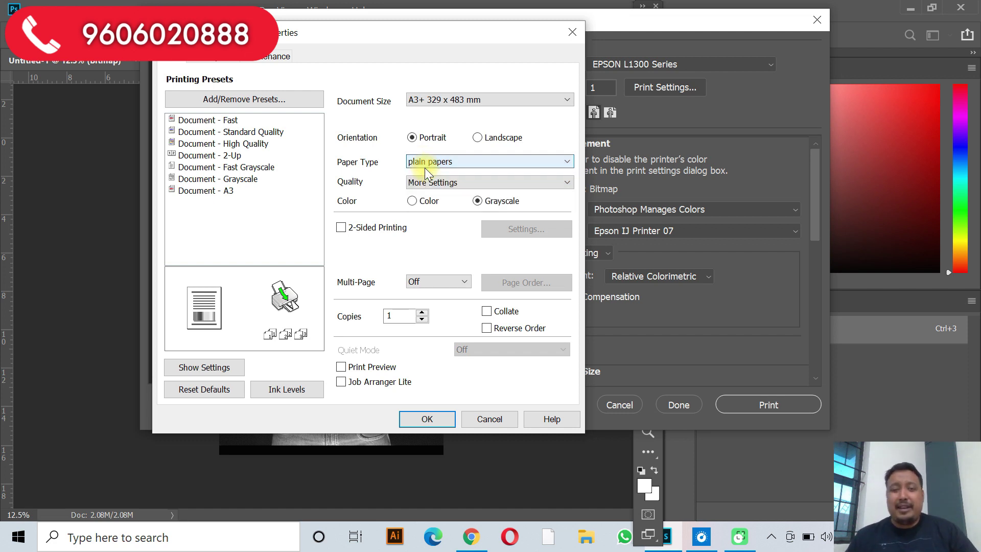
left_click(426, 184)
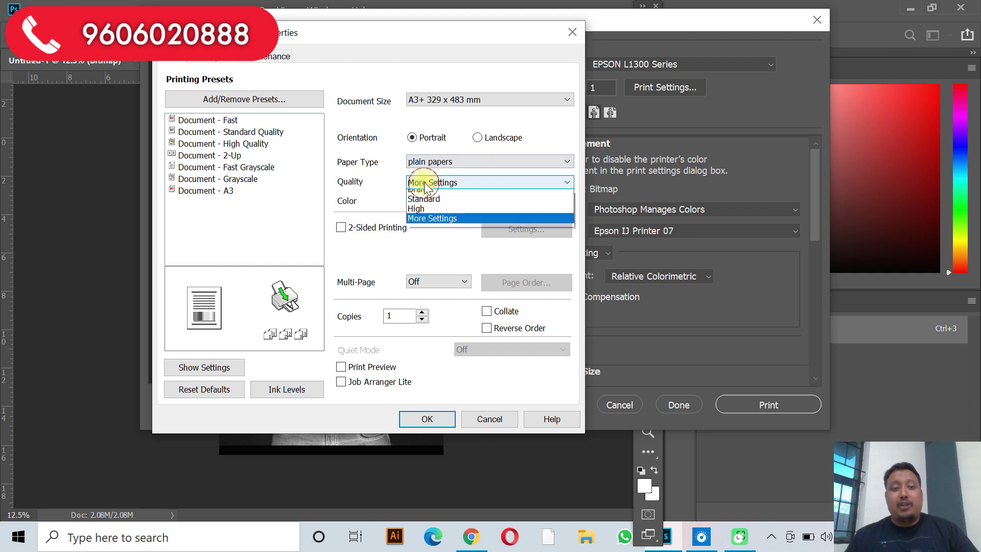
left_click(429, 225)
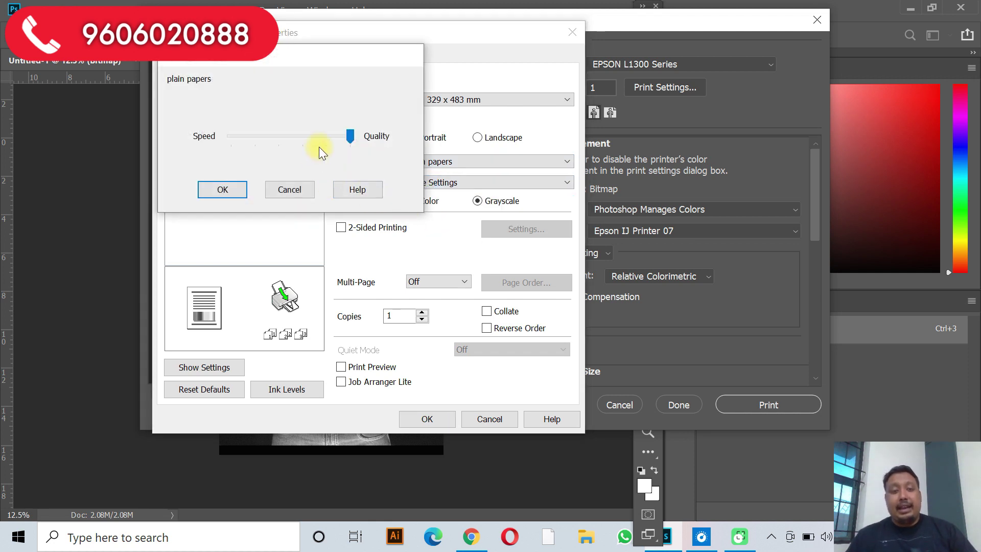
left_click_drag(248, 143, 319, 144)
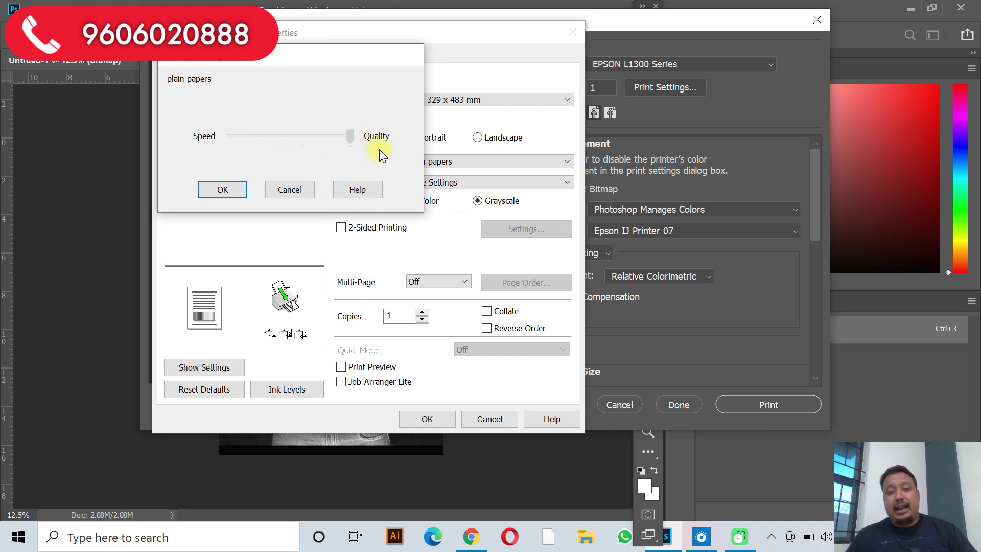
left_click(229, 187)
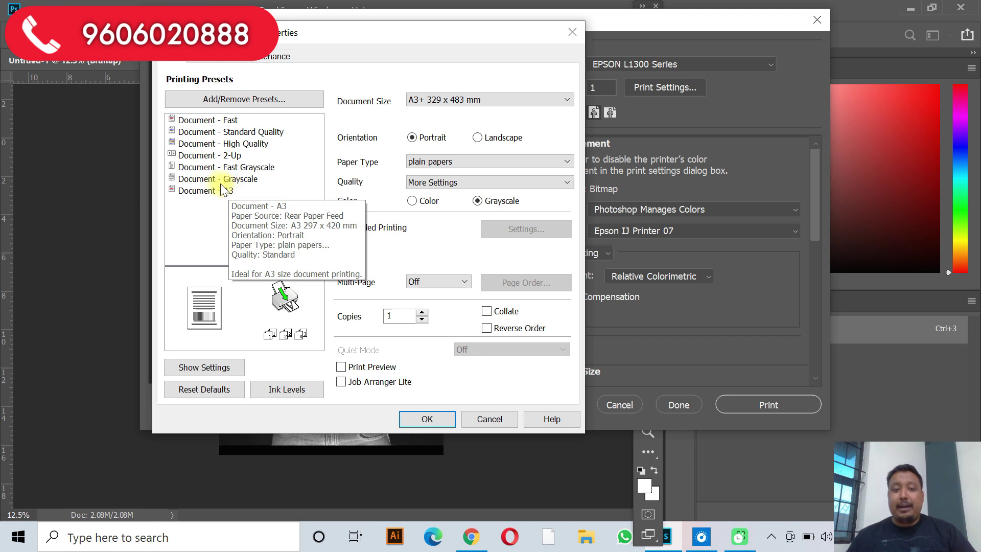
Leave High Speed printing unticked under More Options and close the Epson printer properties.
left_click(207, 59)
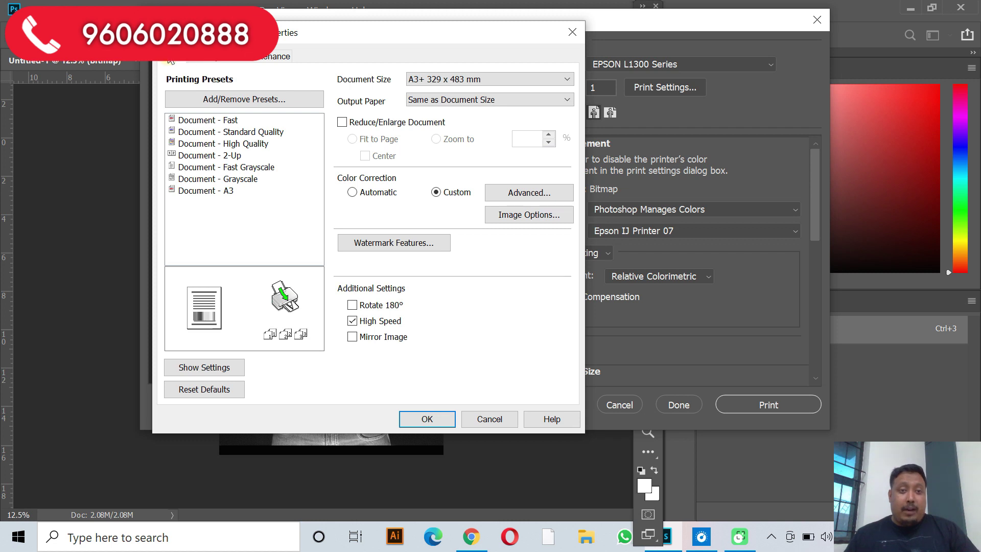
left_click(176, 57)
left_click(207, 61)
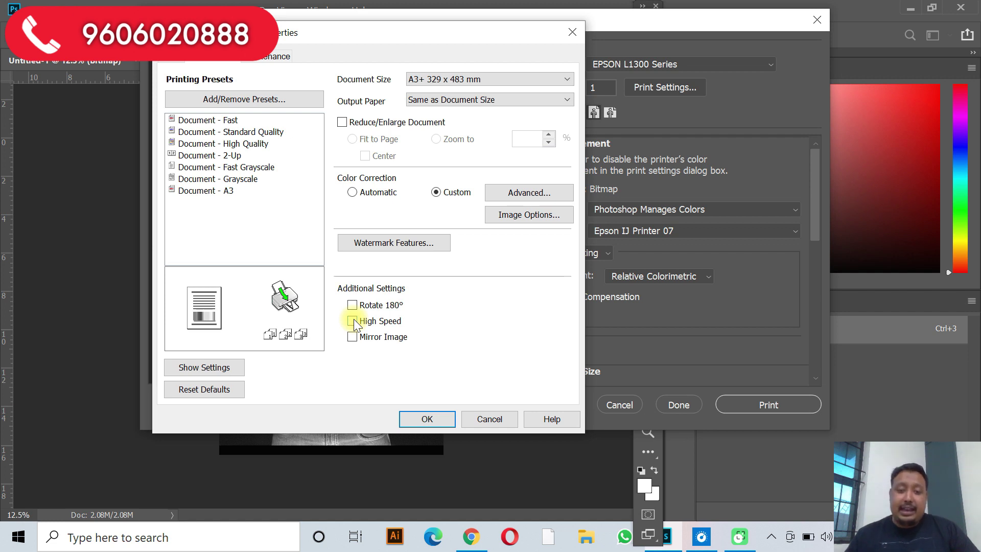
left_click(373, 320)
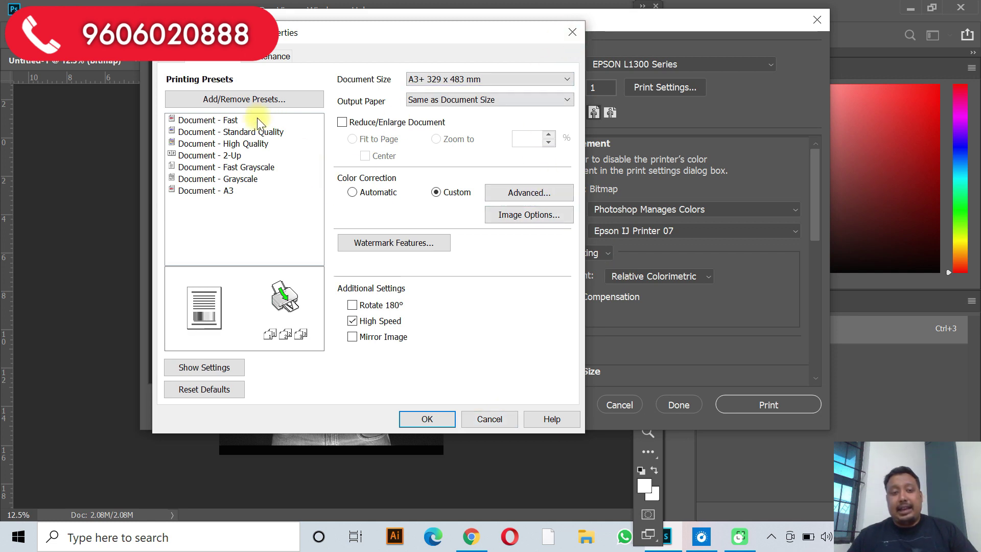
left_click(358, 321)
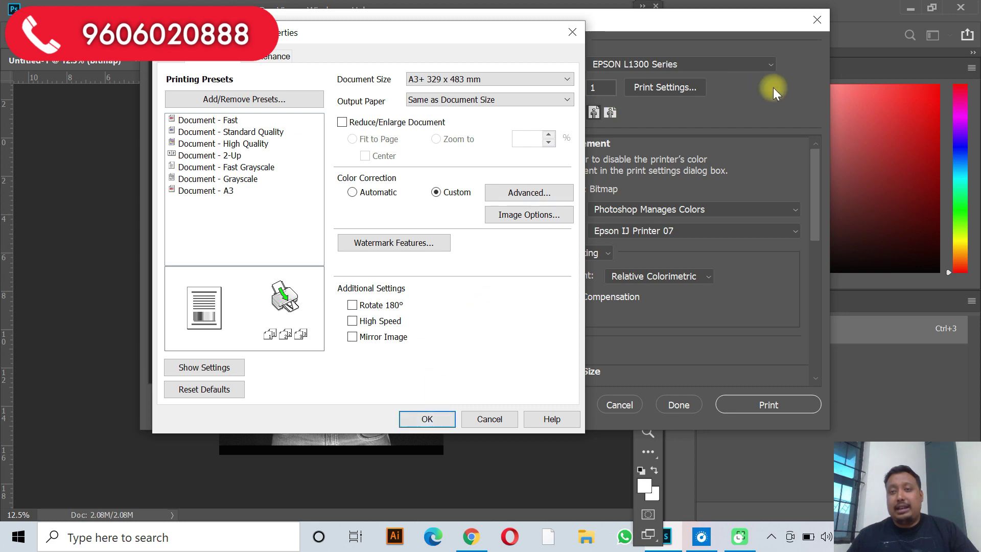
left_click(572, 33)
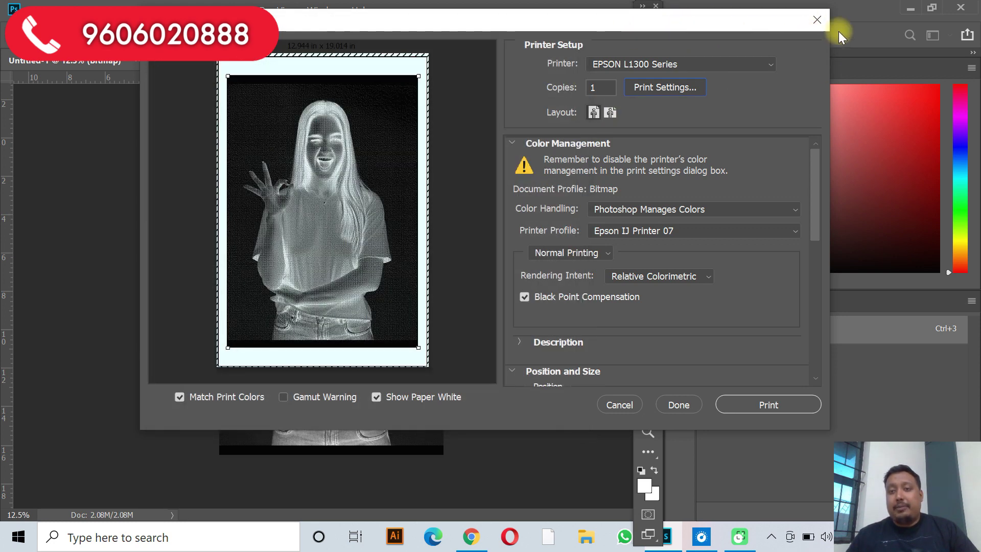
left_click(815, 19)
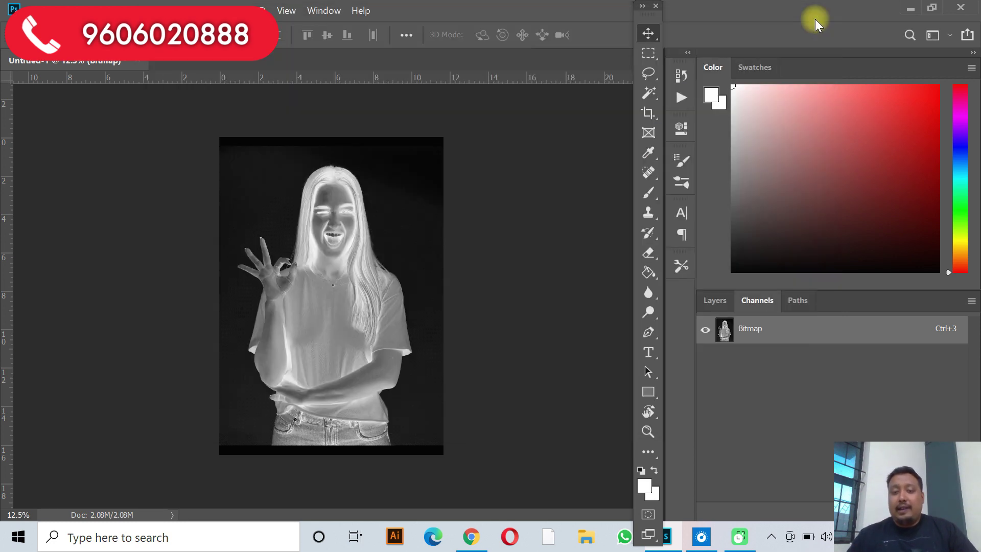